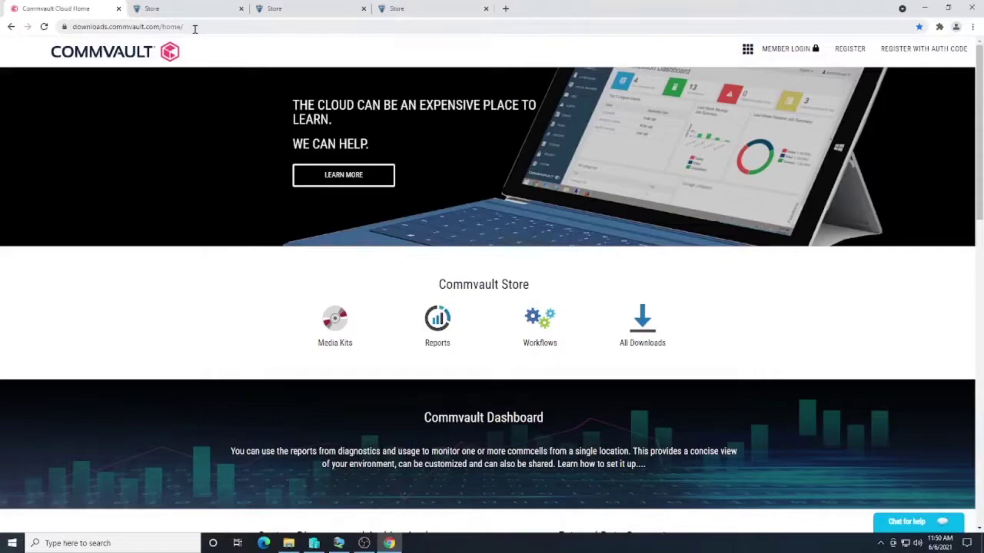
Step: Open the Feature Release 11.20 – Commvault Express details page from the Store's Solution Kits list
drag(195, 29, 49, 25)
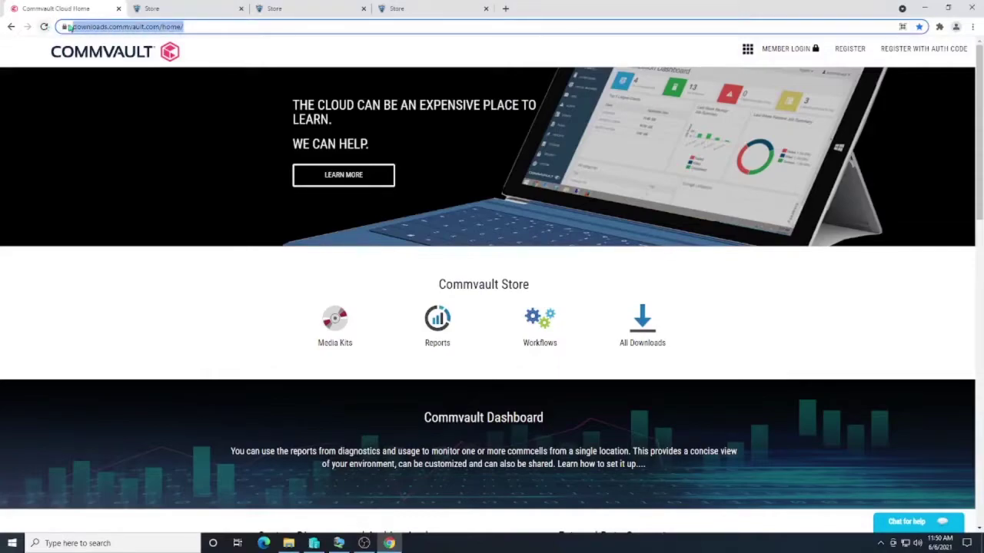
click(209, 26)
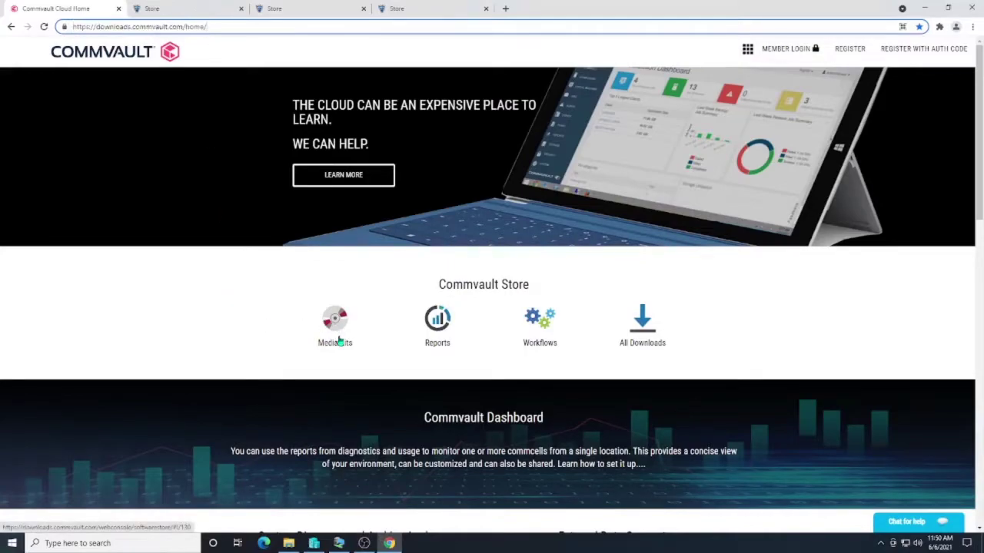
click(197, 15)
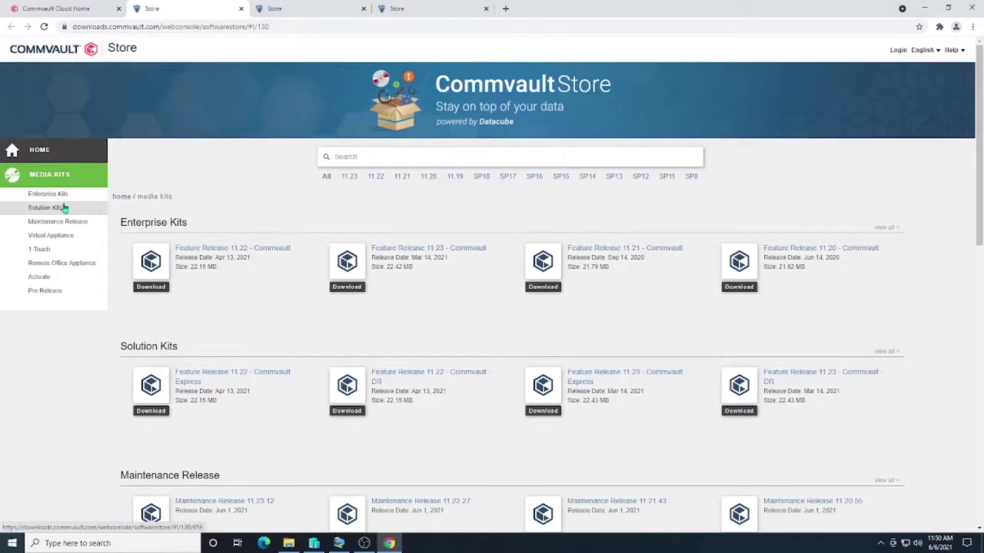
click(47, 210)
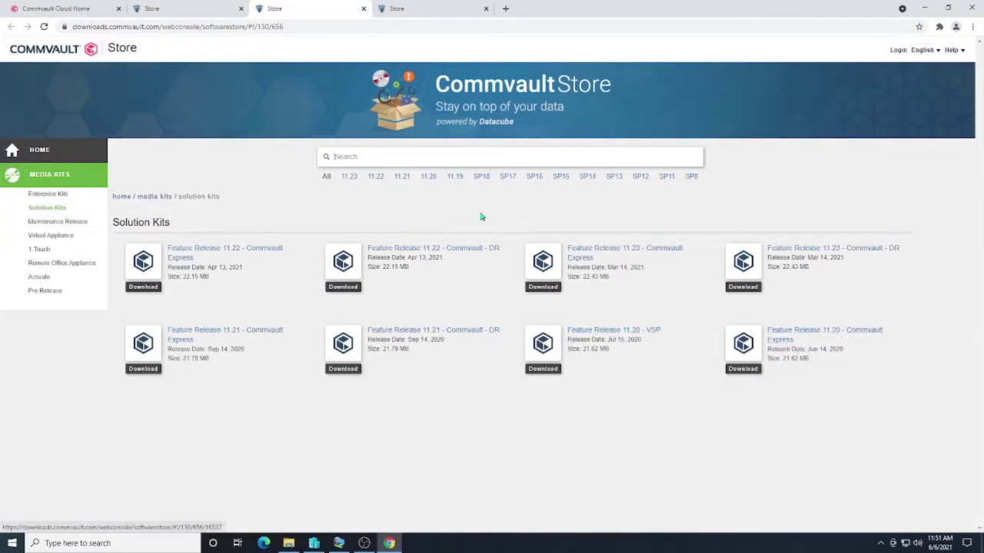
click(428, 11)
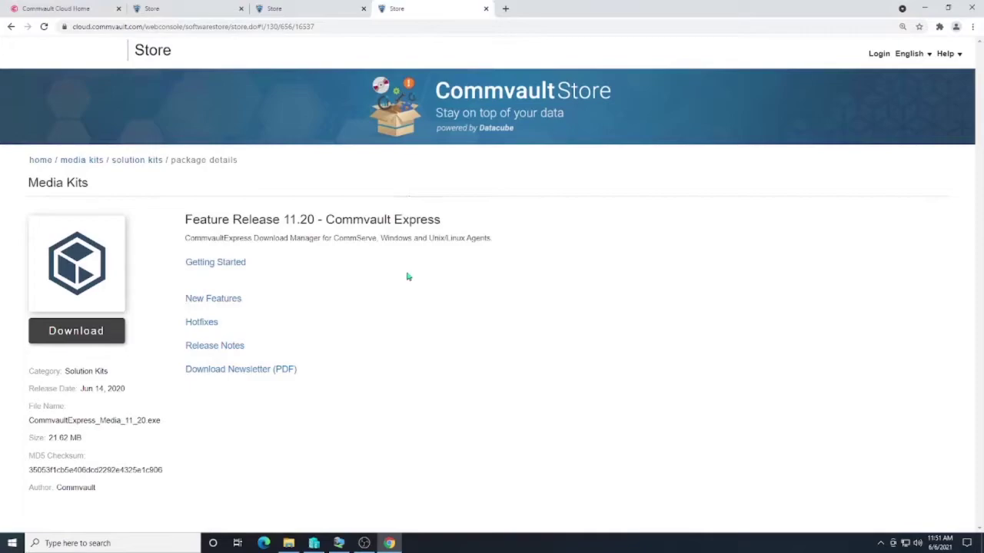
Step: Download the Commvault Express 11.20 media kit and review the CommvaultExpress file's properties
click(96, 335)
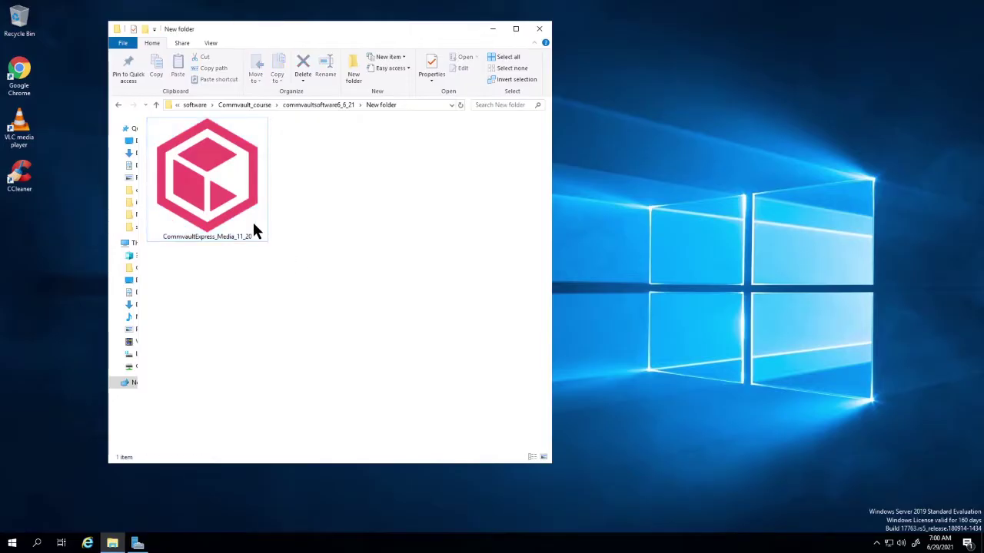
right_click(234, 204)
click(287, 356)
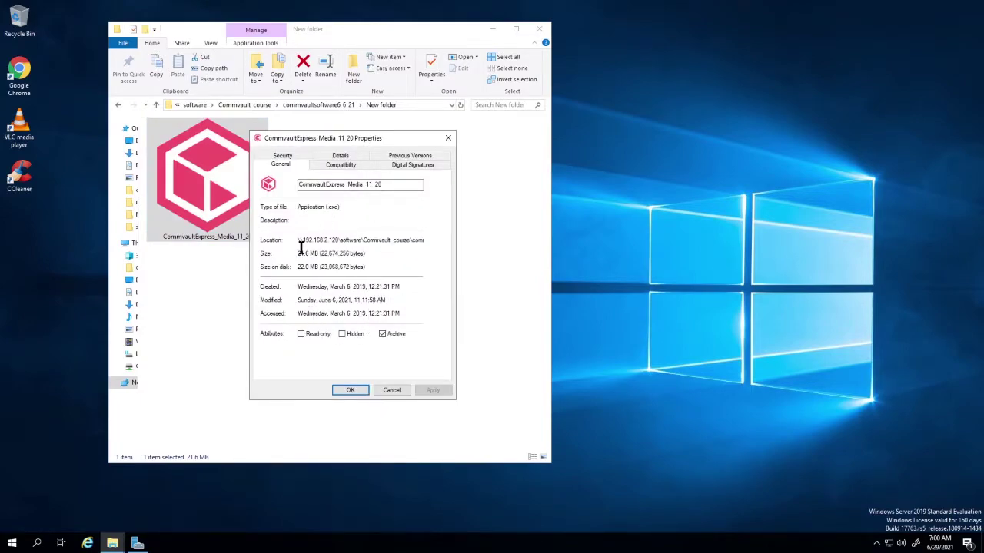
click(446, 140)
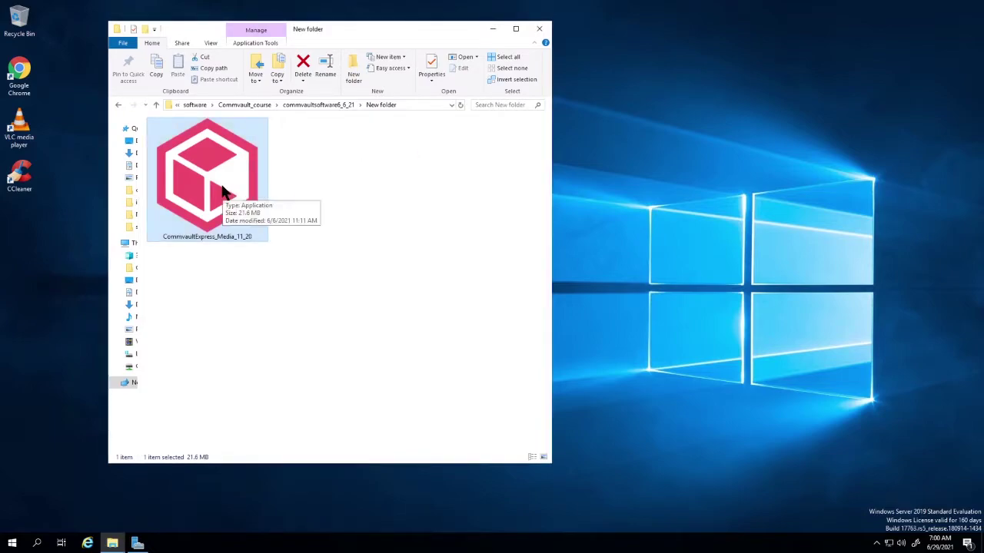
Step: Run the CommvaultExpress_Media_11_20 application, accepting the security warning
right_click(223, 189)
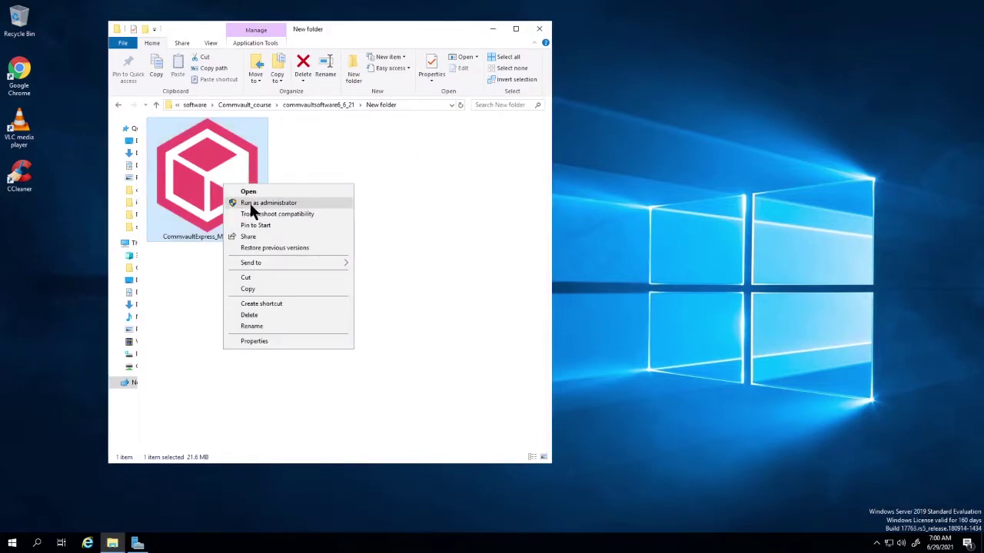
click(249, 202)
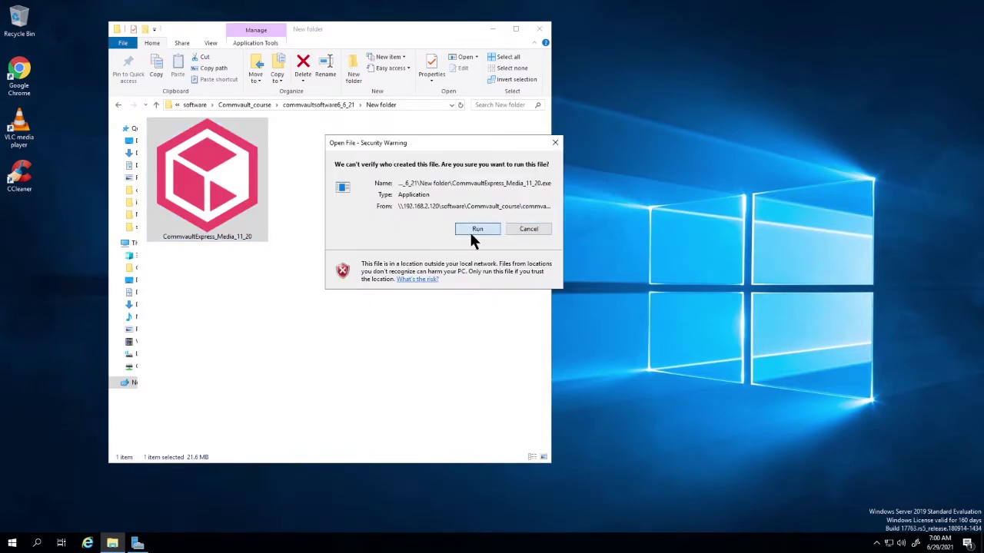
click(525, 281)
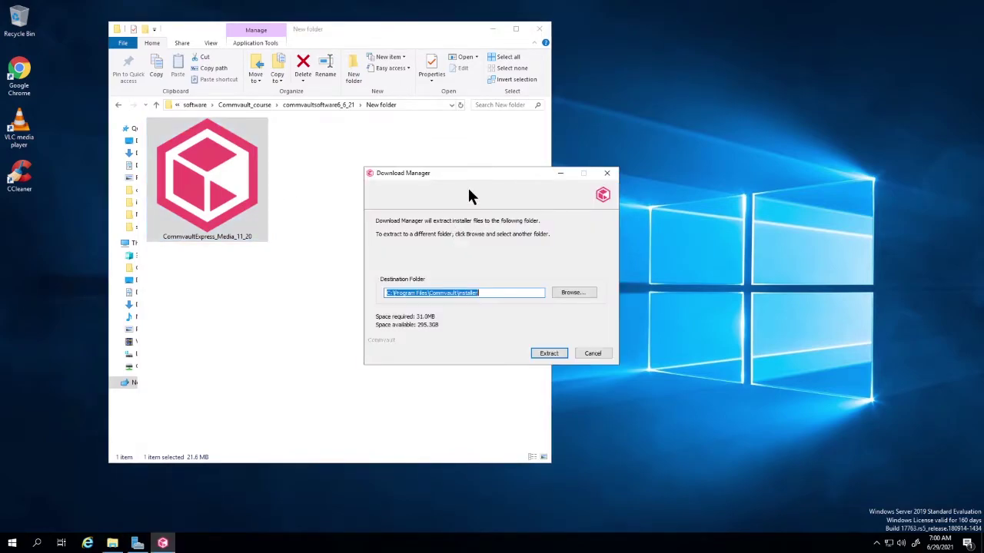
Step: Extract the installer files to Z:\cv_install\installer with the extraction details shown
drag(457, 169, 432, 135)
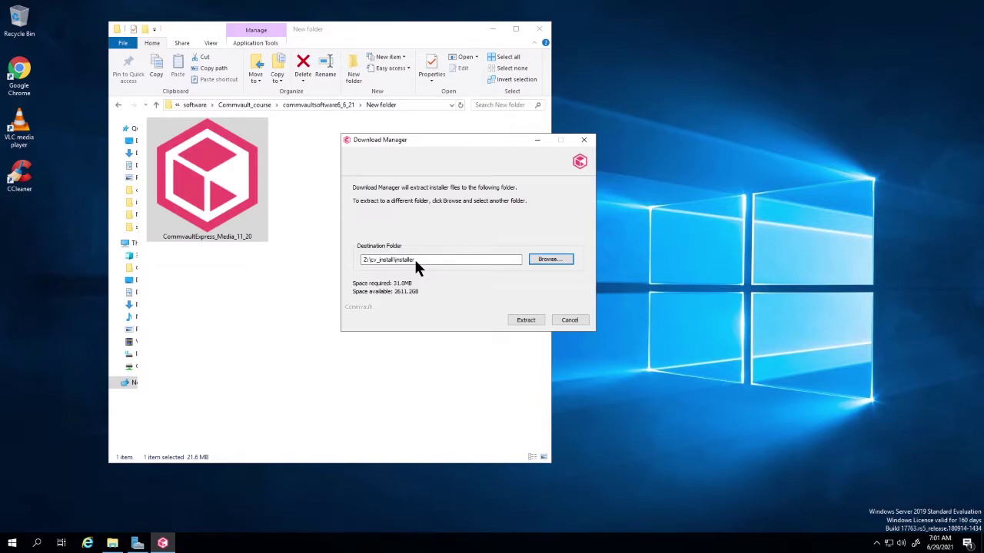
click(525, 321)
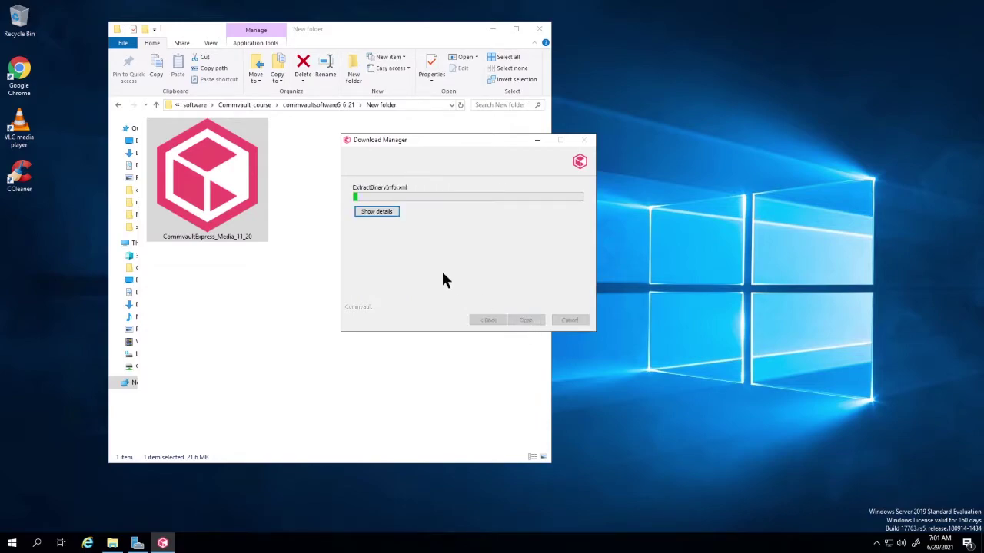
click(379, 212)
drag(432, 139, 398, 101)
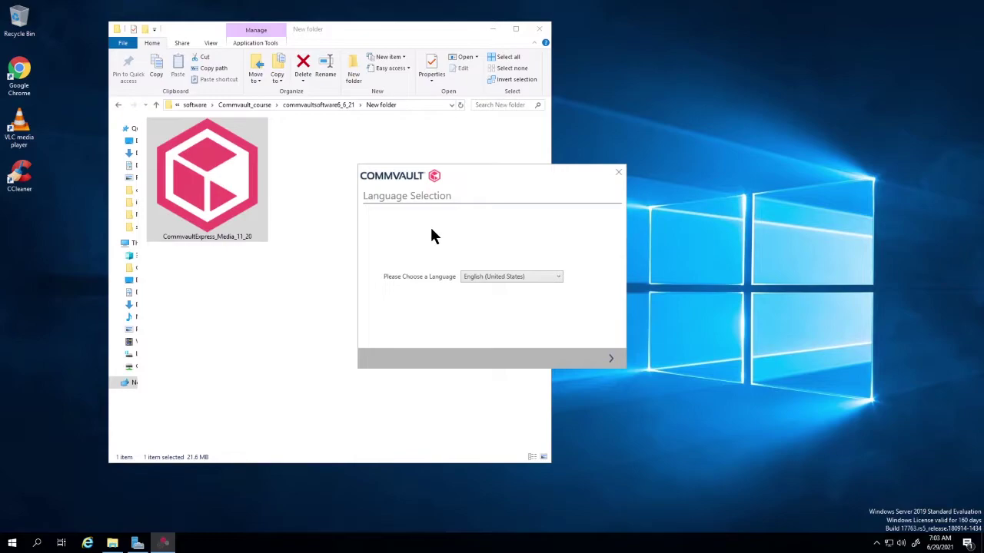
Step: Continue with English (United States) and accept the license agreement
click(611, 360)
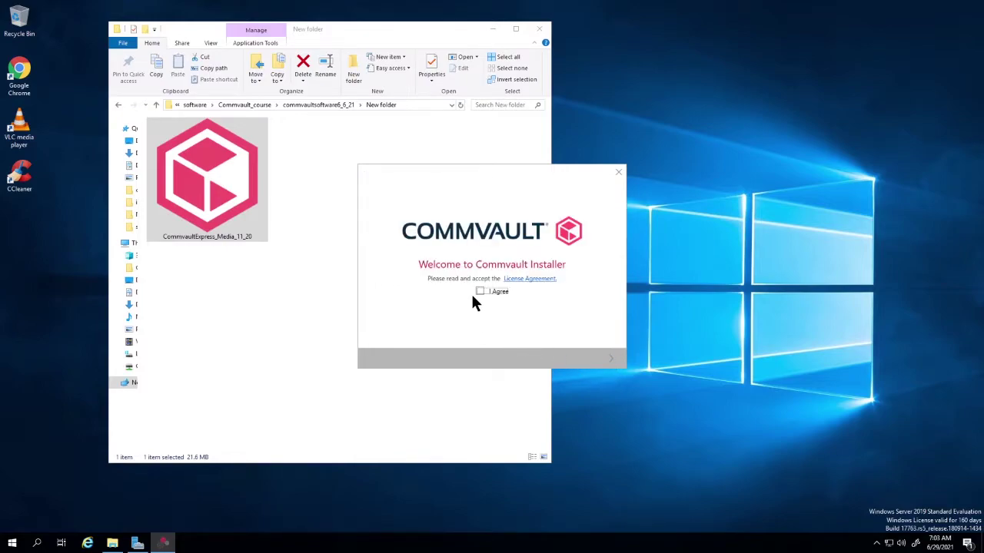
click(480, 292)
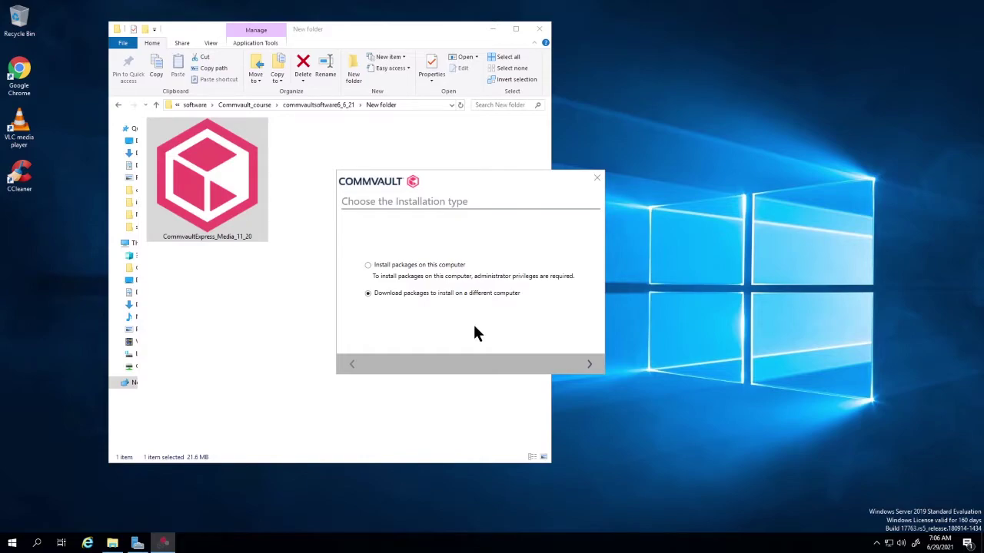
Step: Select Unix packages for FreeBSD-x86-64, Linux-x86-64, macOS and Linux-ARM64, plus SQL Server updates
click(589, 364)
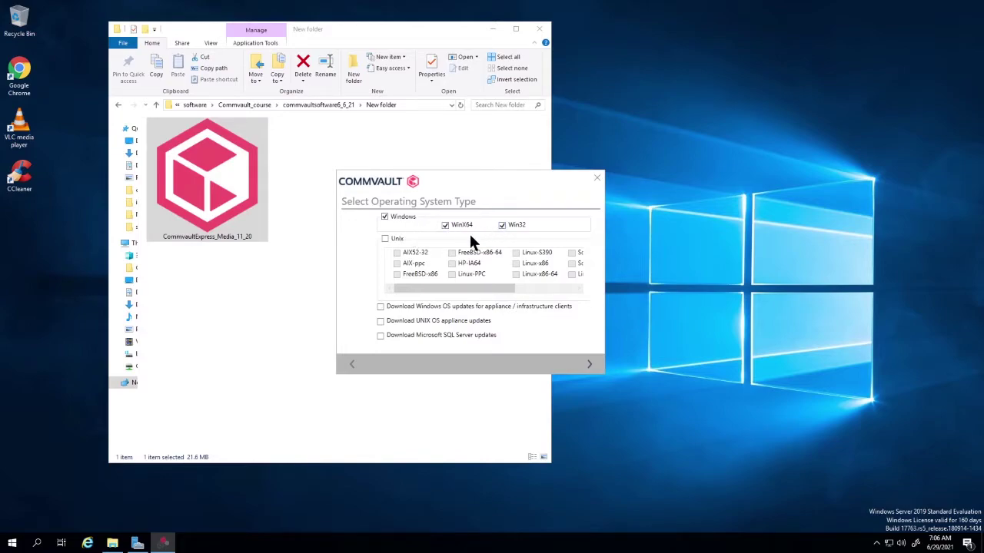
click(385, 238)
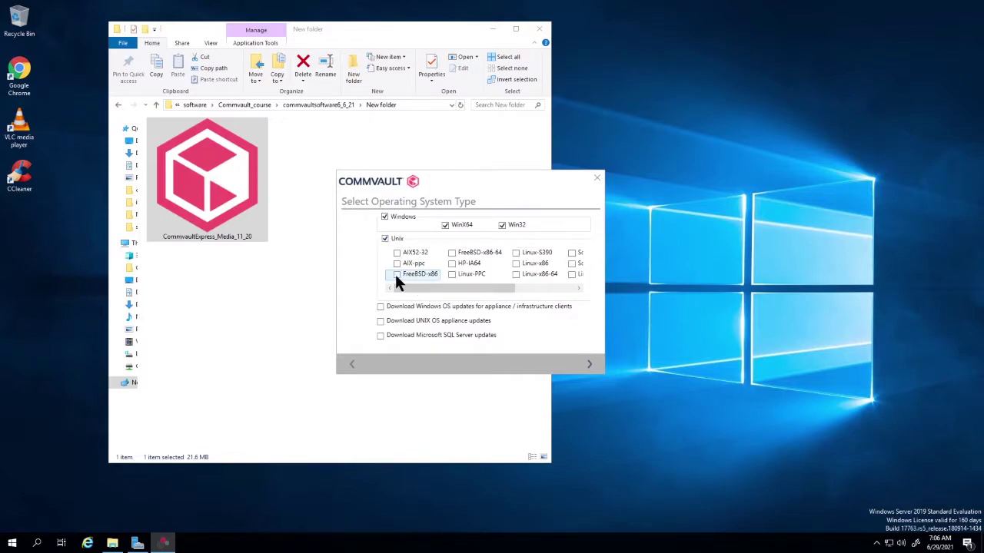
click(452, 255)
drag(463, 287, 543, 292)
click(484, 274)
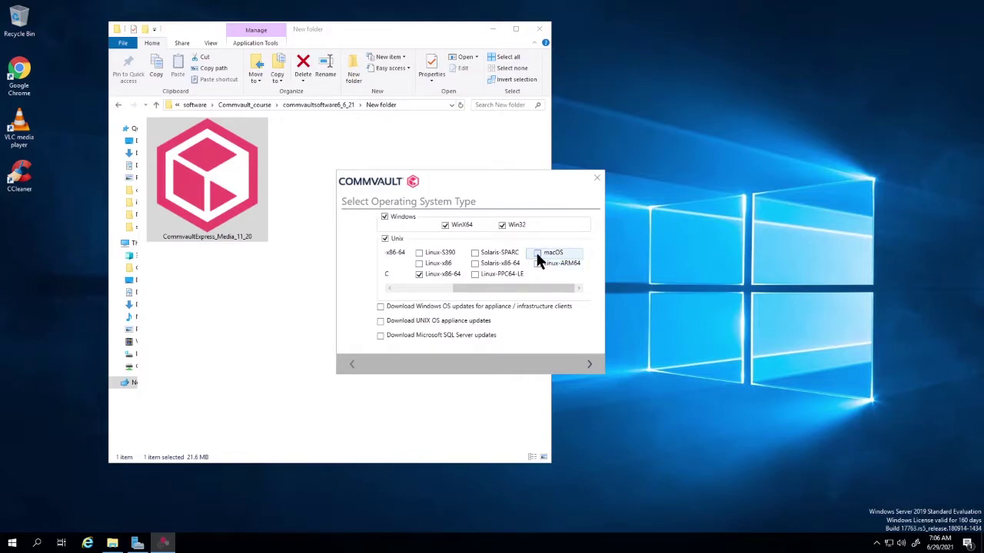
click(537, 252)
click(537, 263)
drag(498, 288, 361, 340)
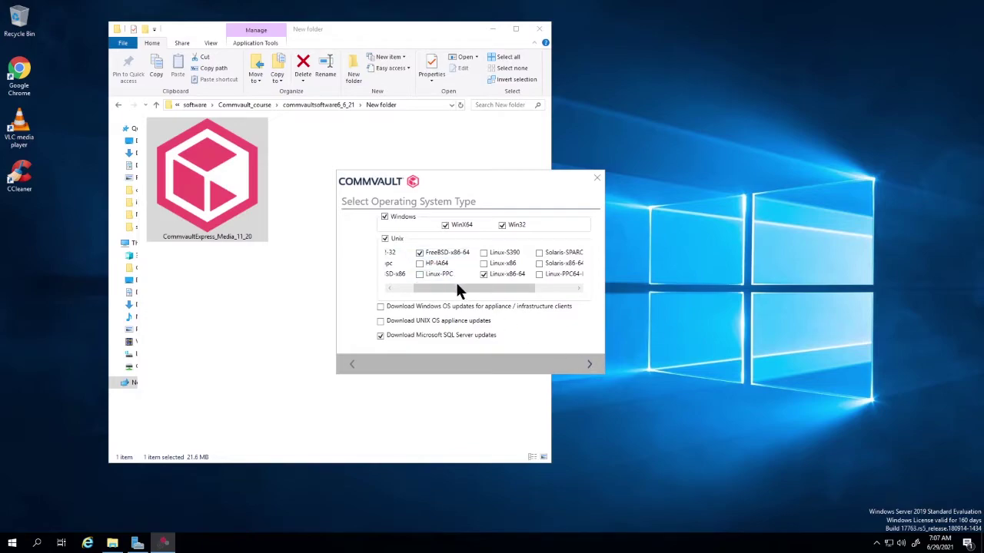
drag(456, 285, 500, 330)
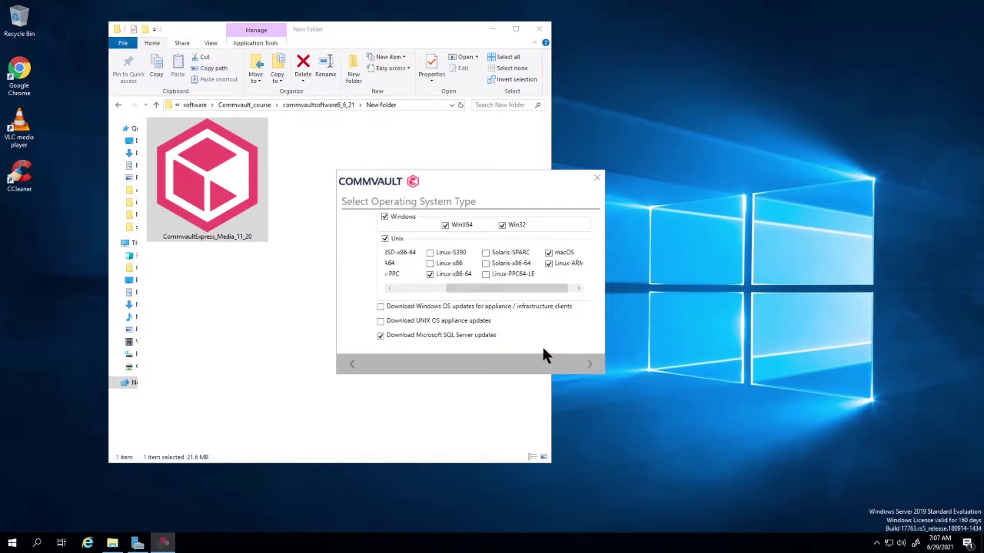
click(351, 363)
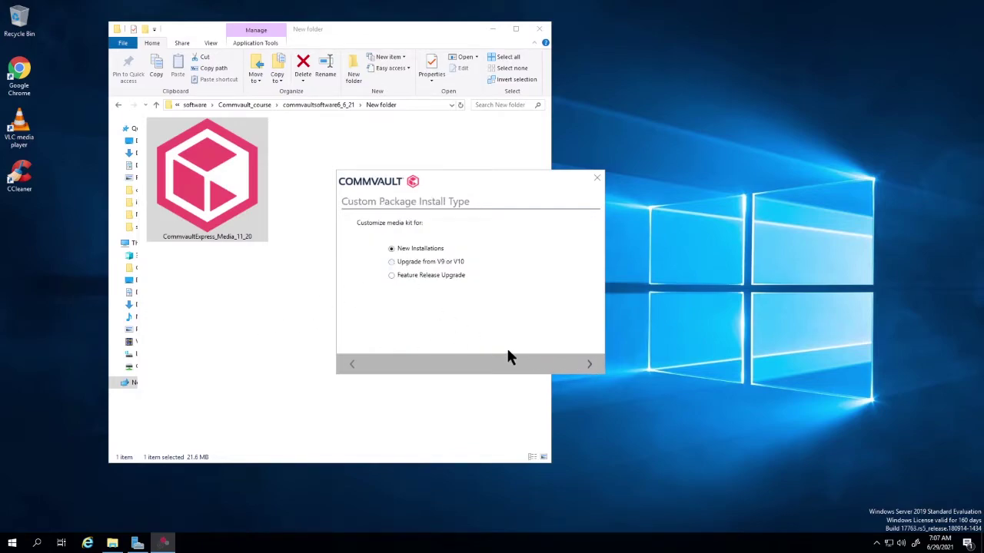
Step: Choose New Installations with all packages, downloading to C:\DownloadPackageLocation1
click(590, 364)
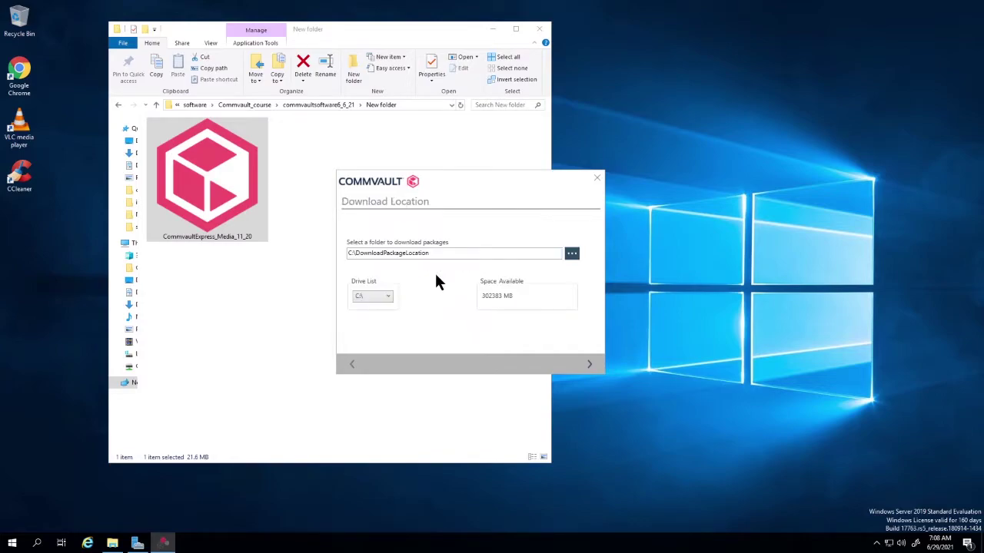
click(351, 365)
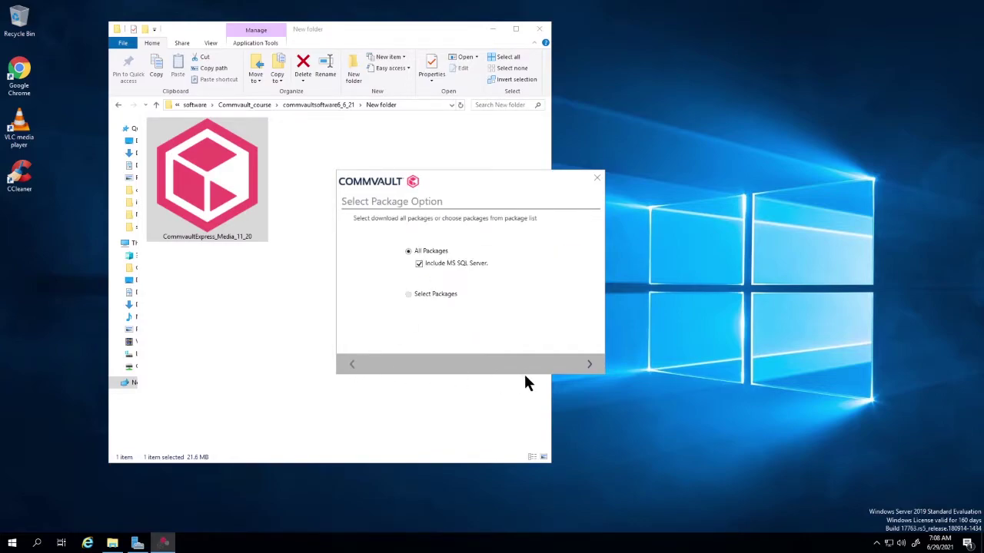
click(589, 365)
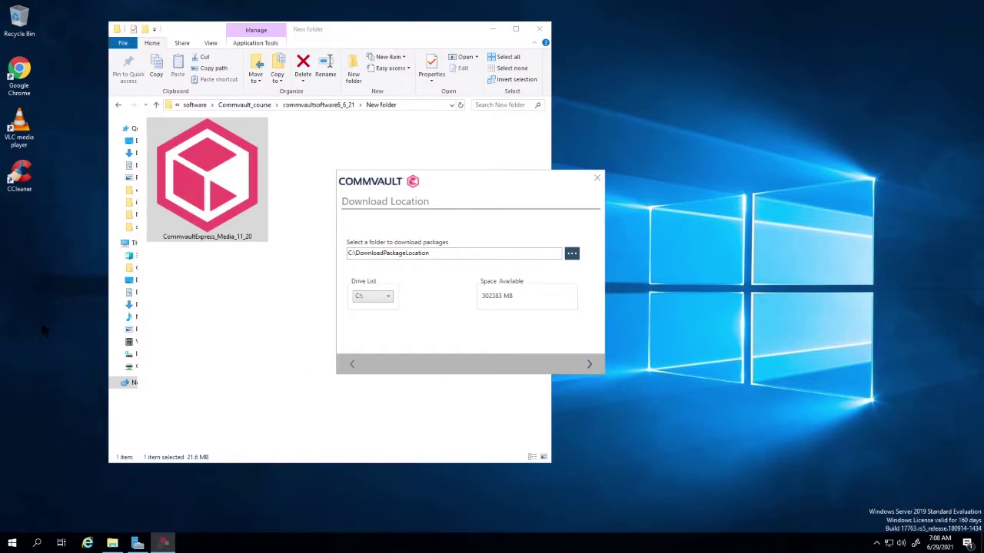
key(Return)
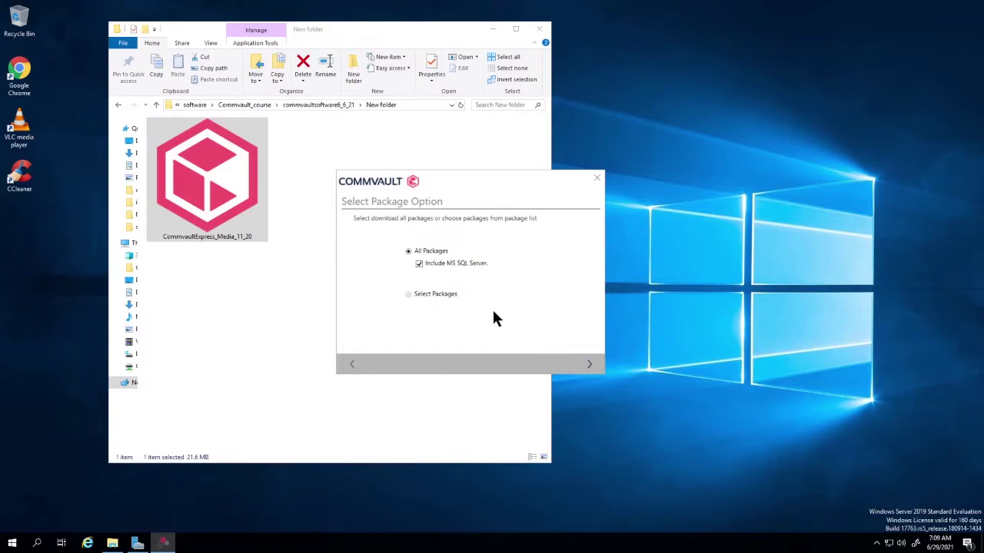
click(589, 362)
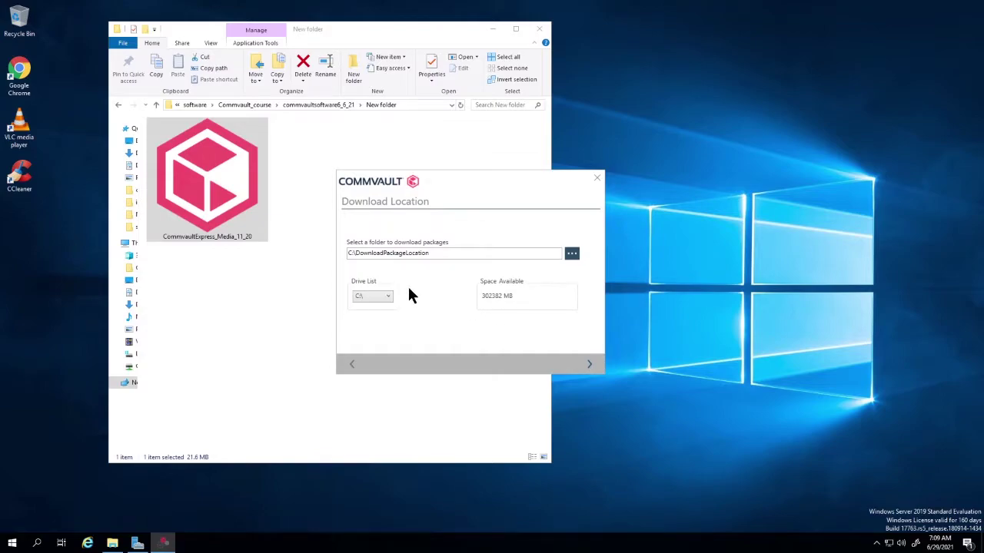
click(460, 255)
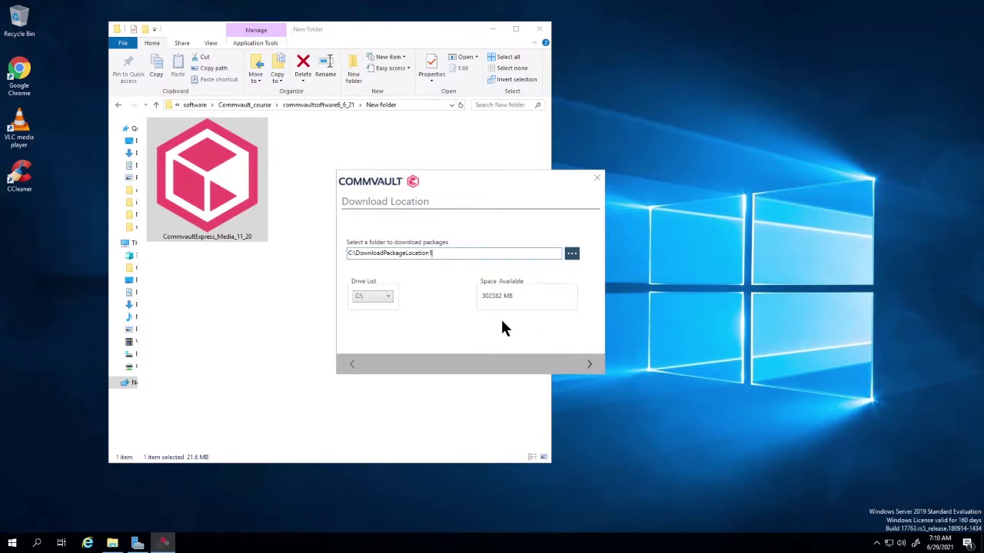
click(589, 364)
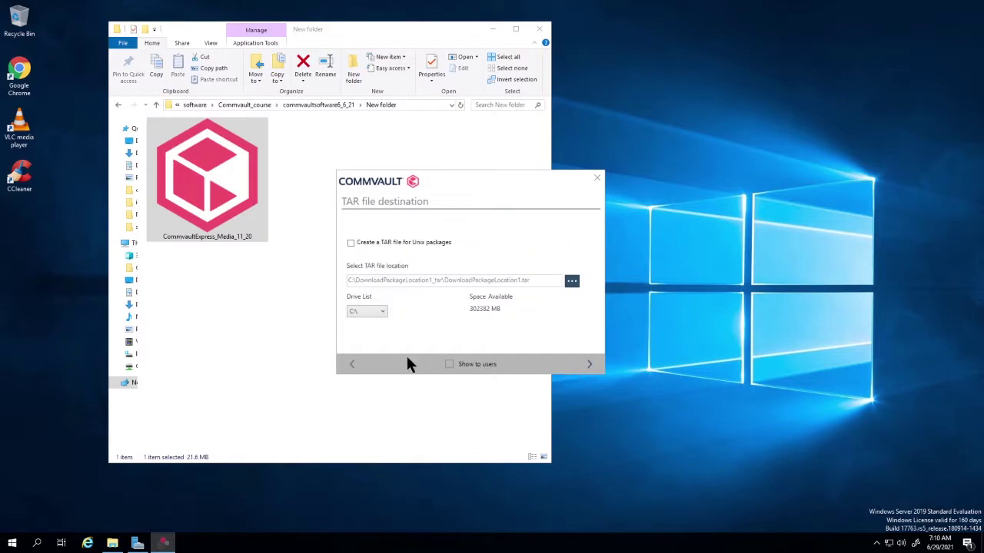
Step: Enable creating a TAR file for the Unix packages
click(350, 243)
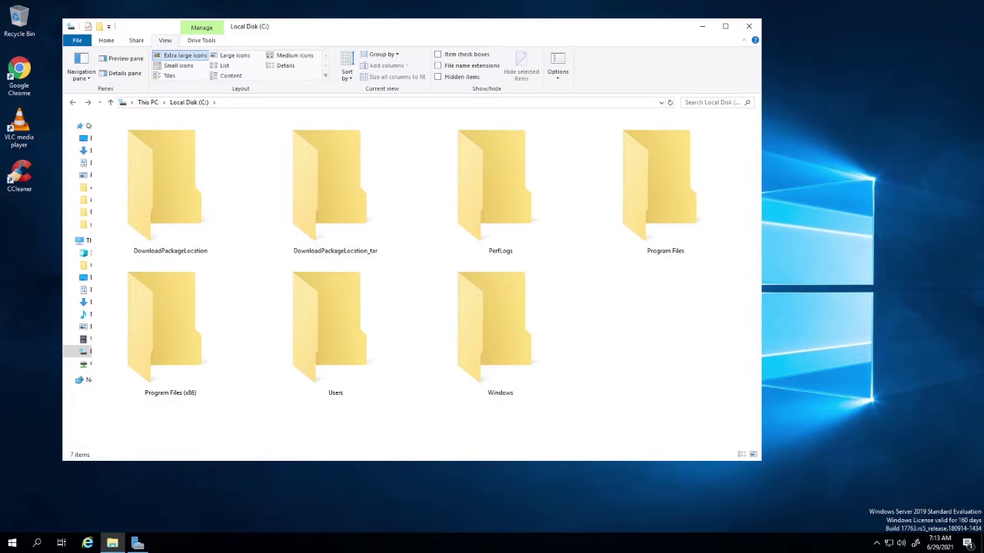
click(172, 212)
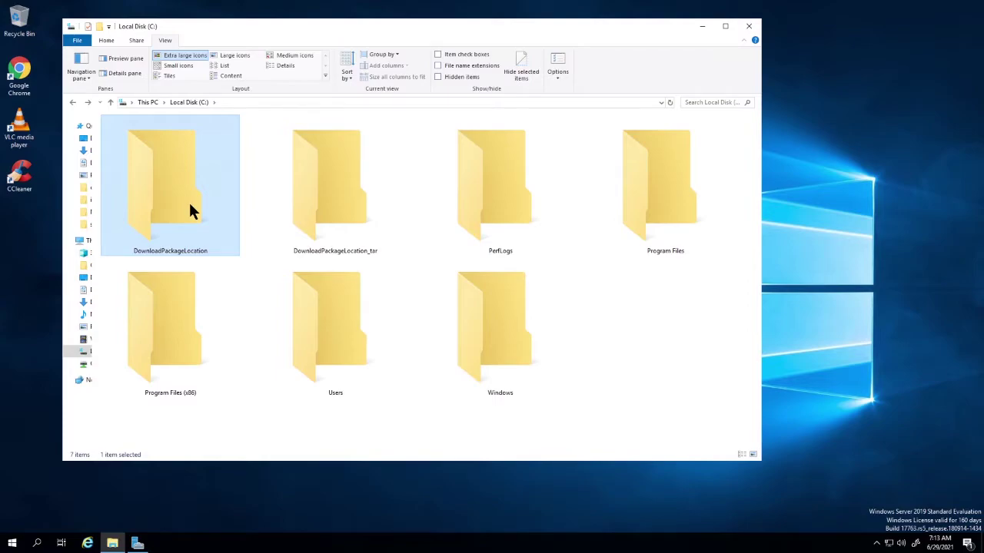
double_click(332, 202)
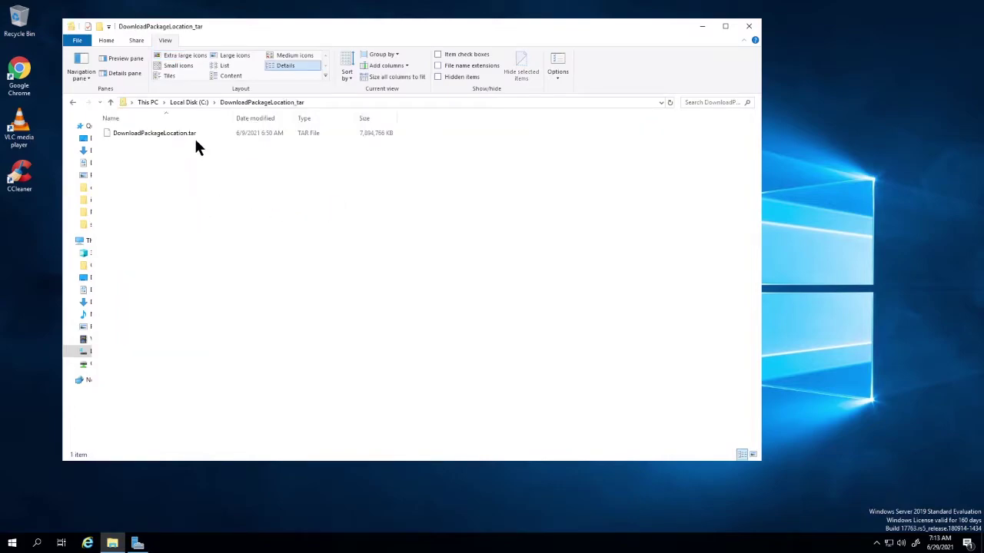
ctrl+scroll(215, 195, up, 5)
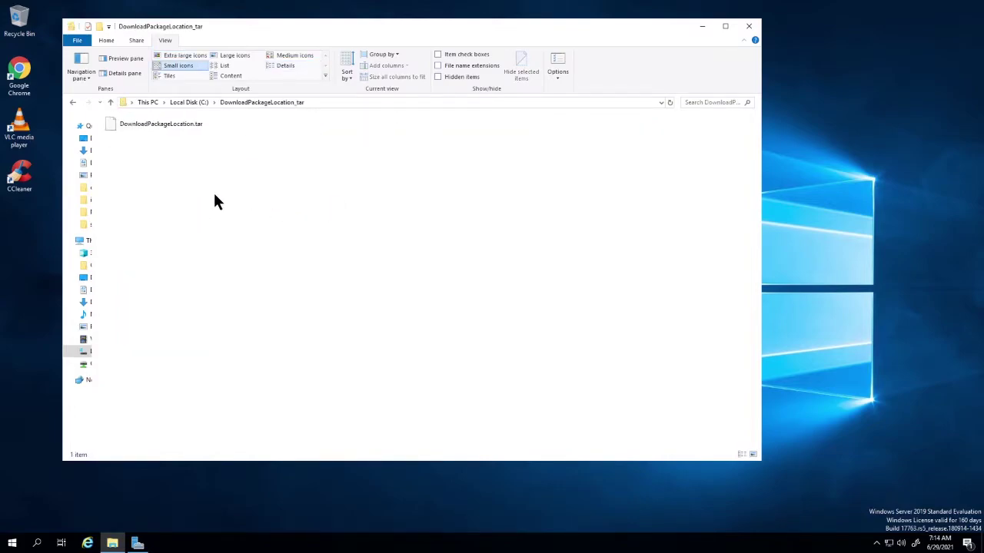
ctrl+scroll(199, 198, up, 1)
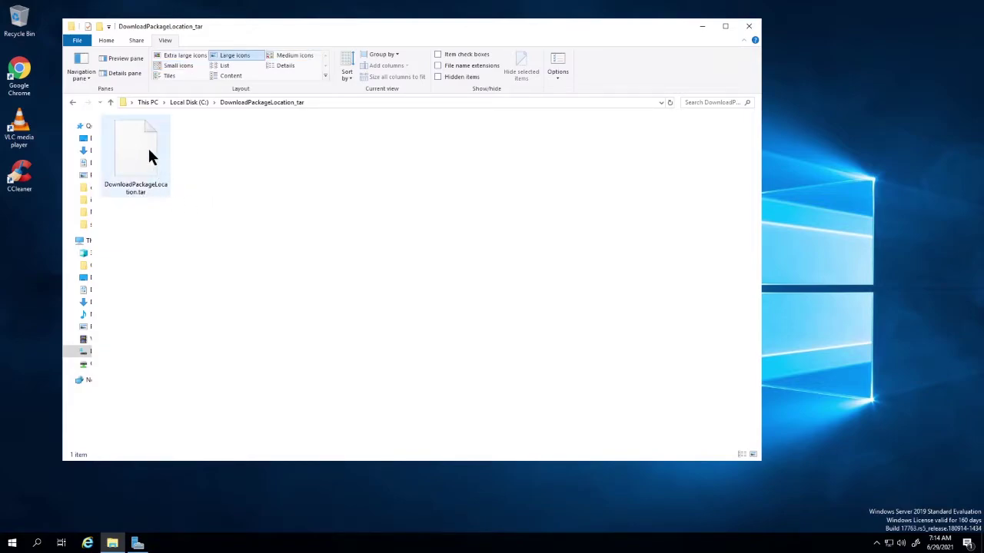
click(70, 104)
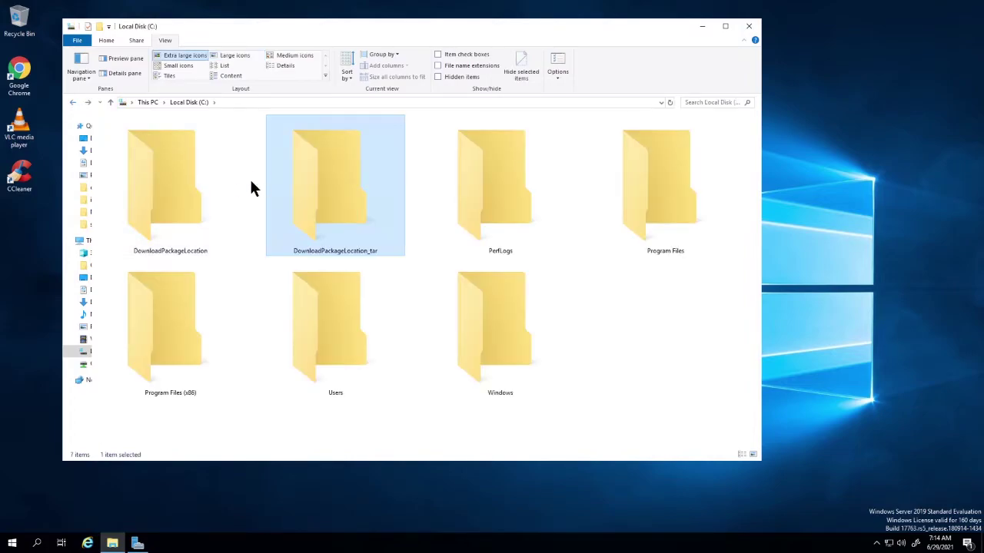
double_click(171, 202)
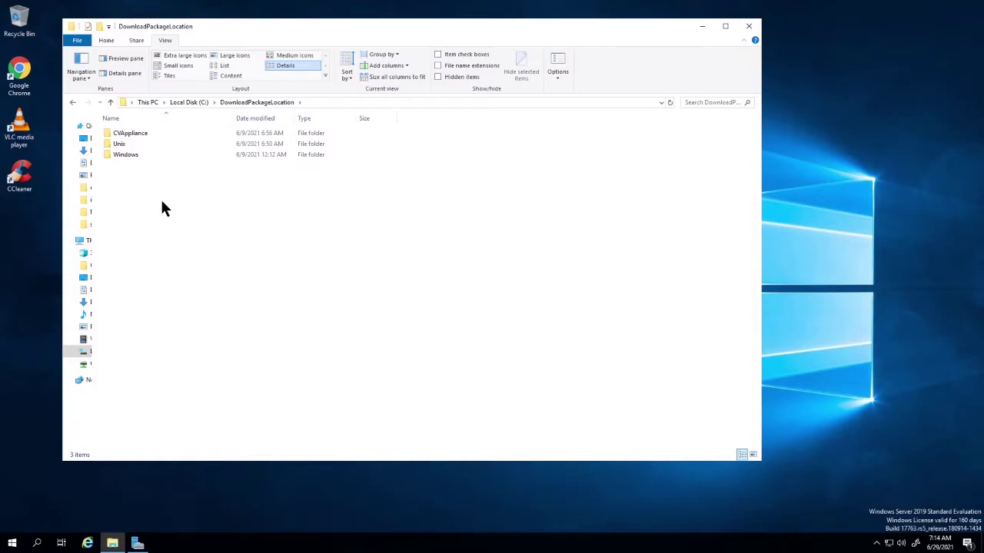
double_click(117, 144)
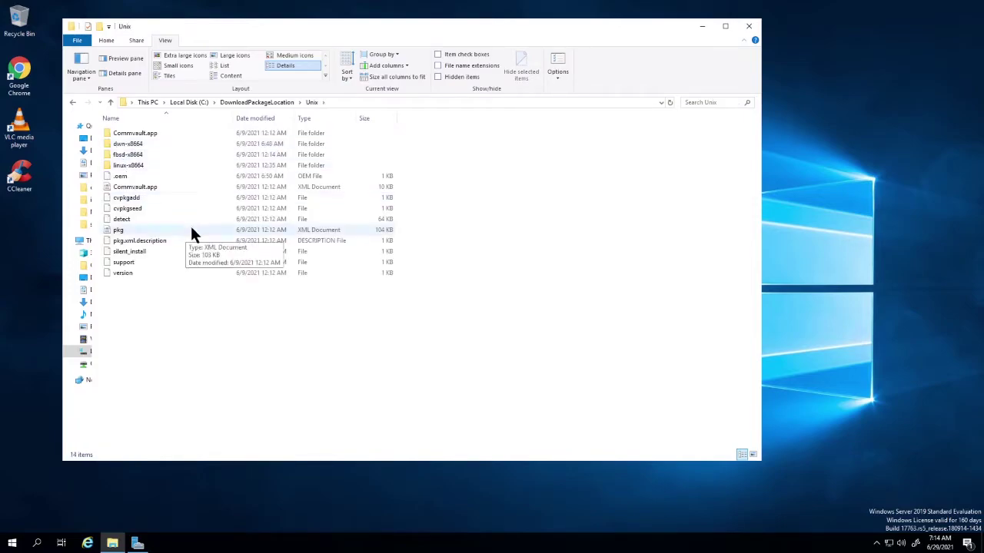
click(71, 103)
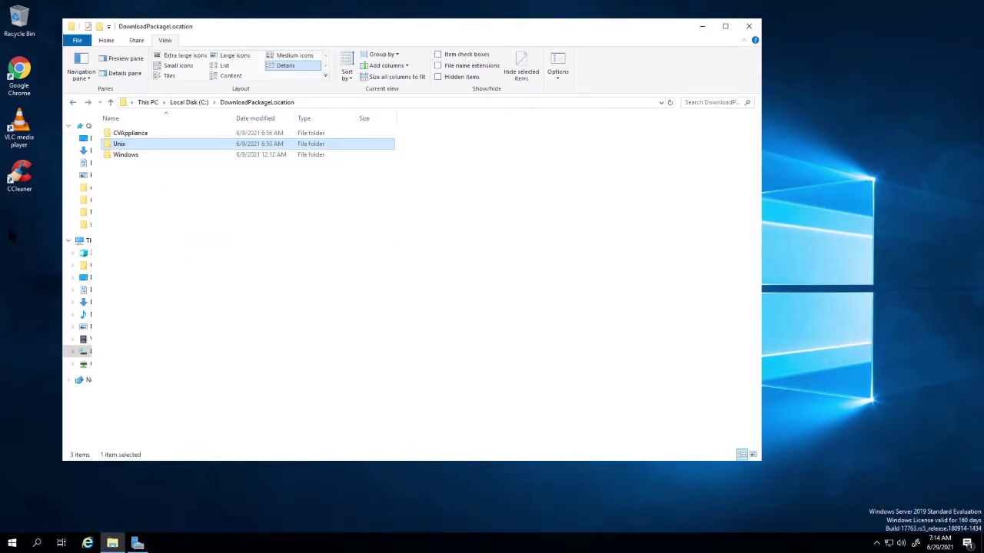
click(72, 103)
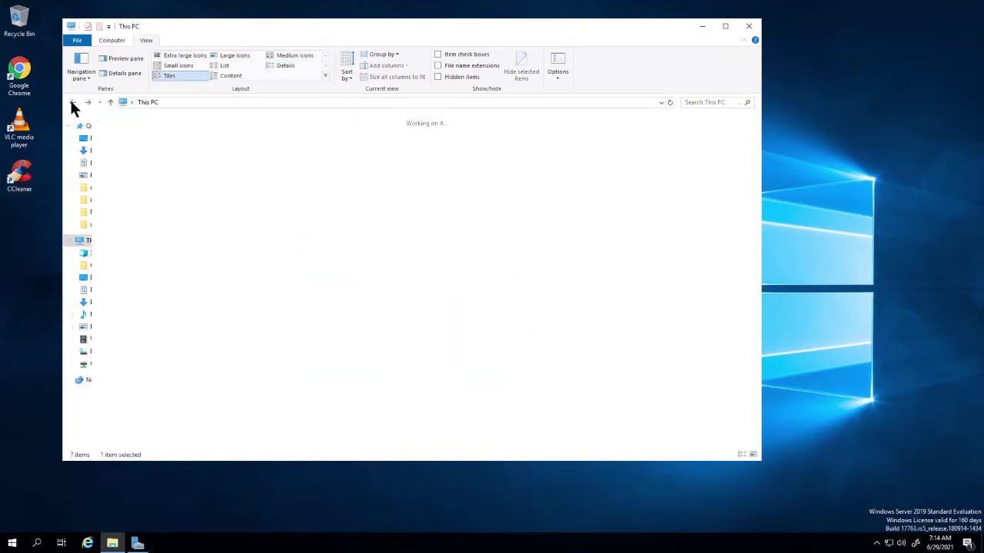
click(88, 102)
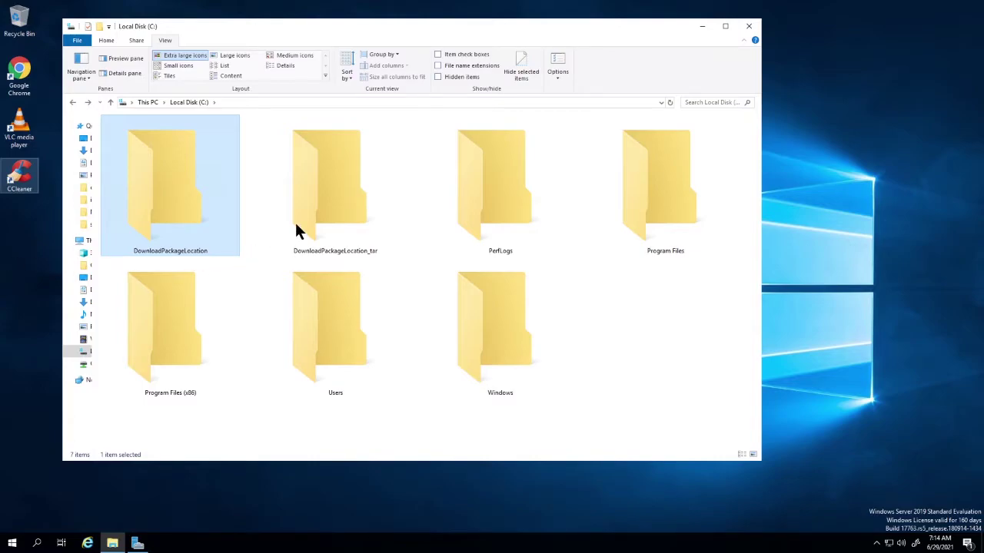
right_click(175, 186)
click(206, 380)
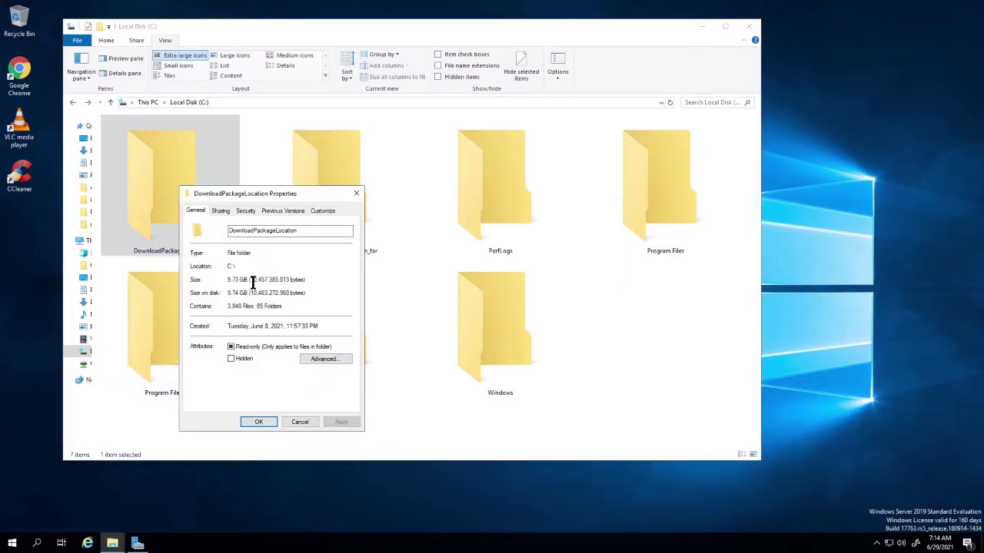
click(356, 194)
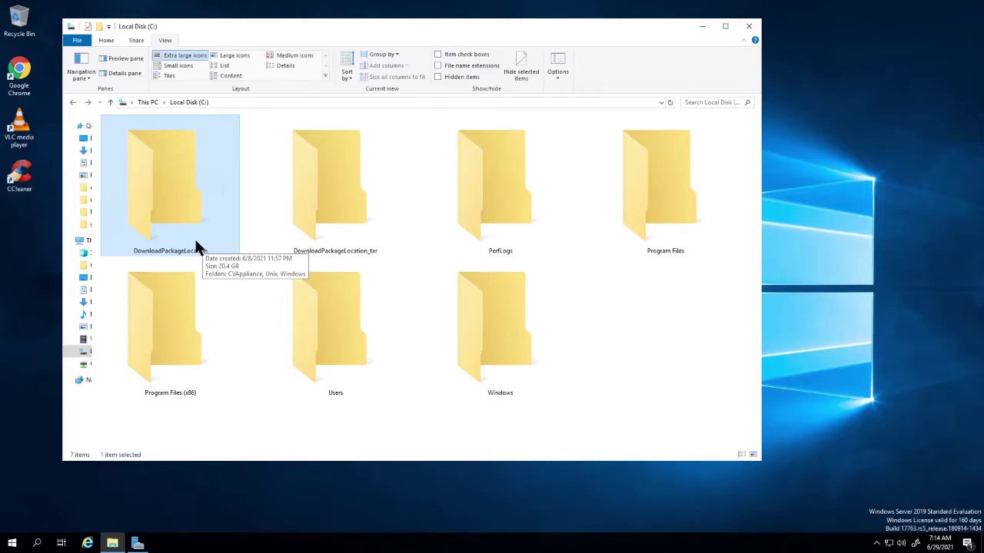
click(322, 204)
double_click(328, 213)
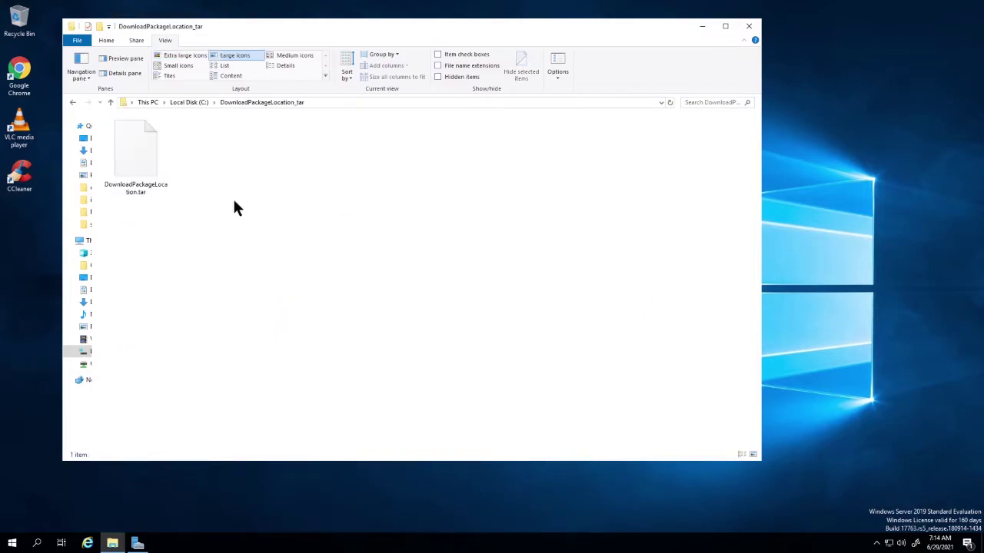
click(159, 176)
right_click(157, 178)
click(211, 300)
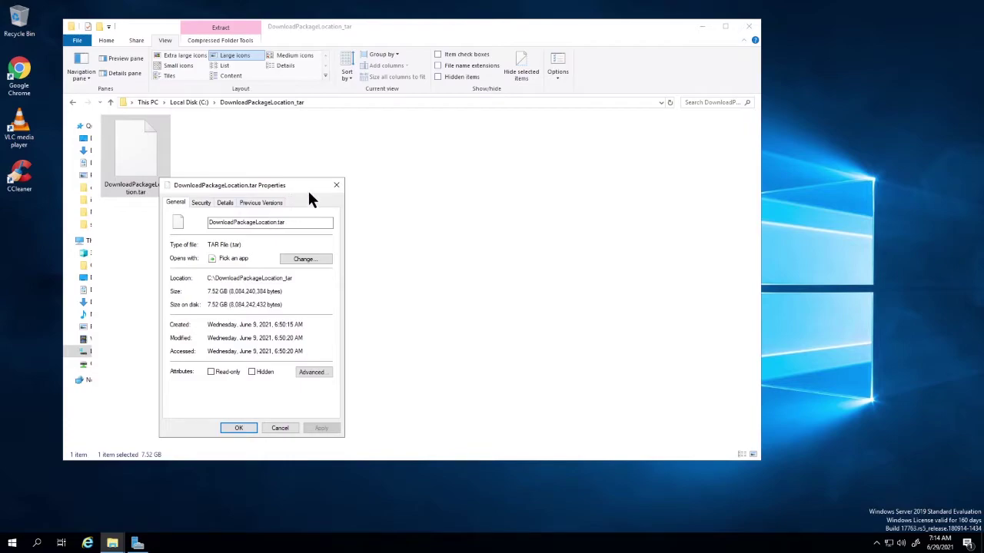
drag(304, 186, 351, 178)
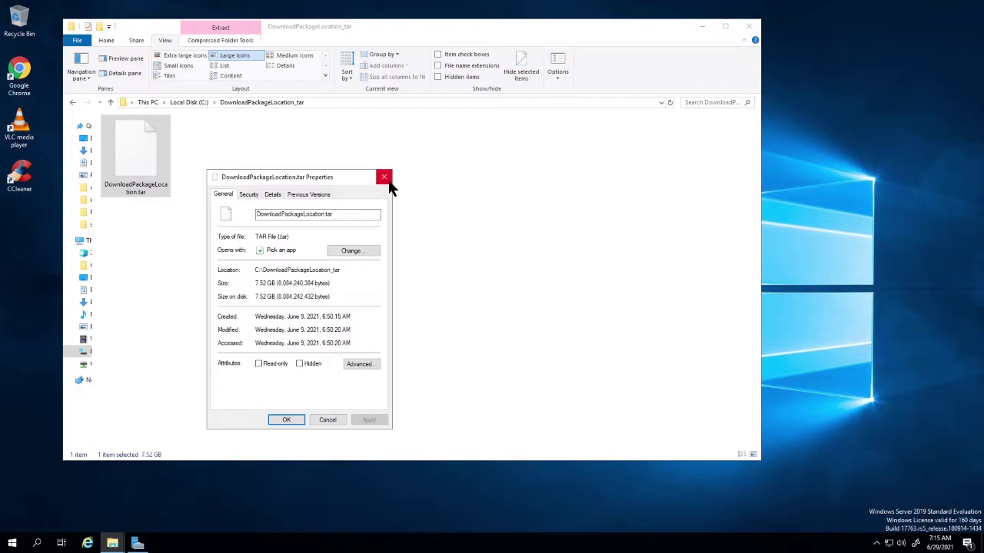
click(385, 177)
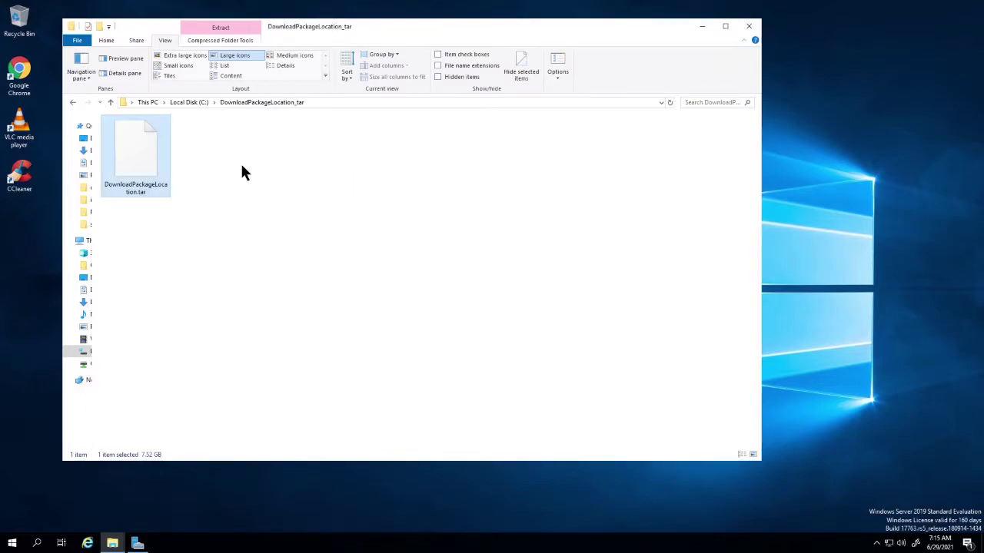
click(72, 102)
click(186, 182)
click(277, 194)
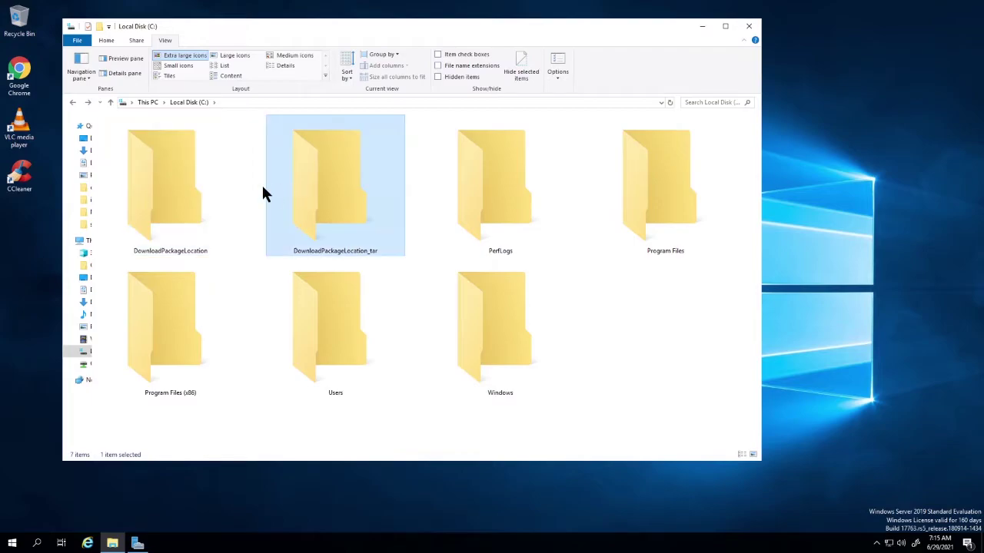
click(192, 186)
click(298, 191)
Step: Select the DownloadPackageLocation folder, then view the VM's Local Server properties
click(201, 192)
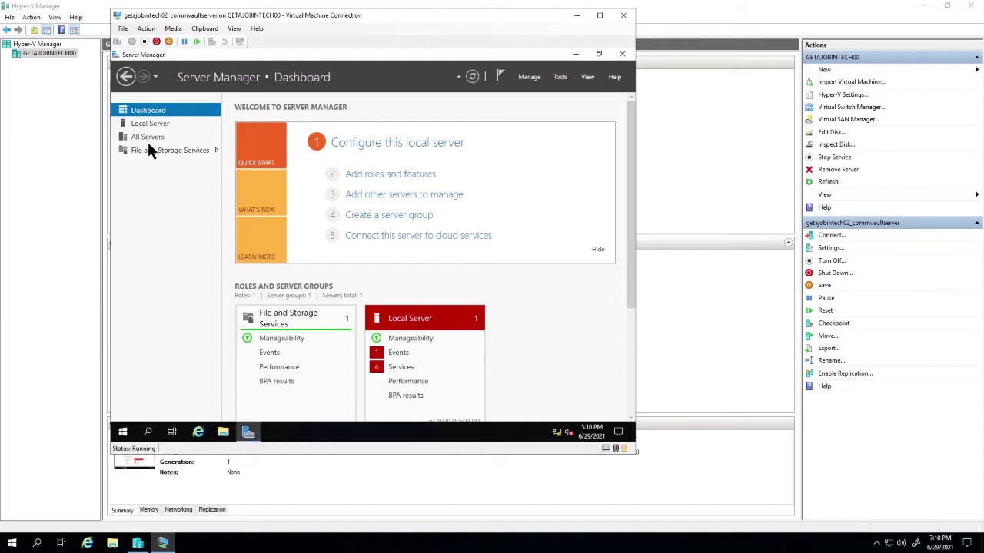
click(149, 123)
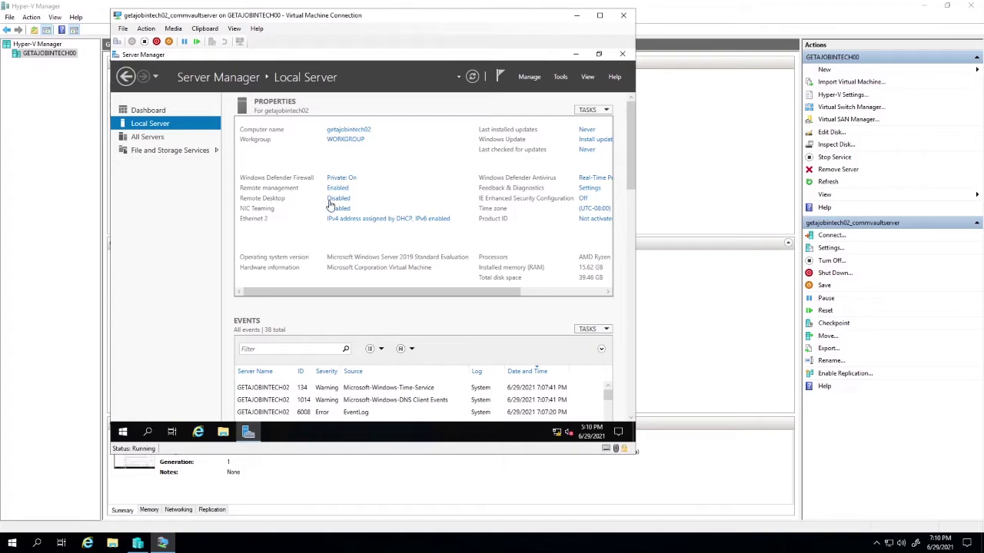
Step: Allow remote connections to this server, accept the firewall notice, and apply the setting
click(340, 203)
click(199, 273)
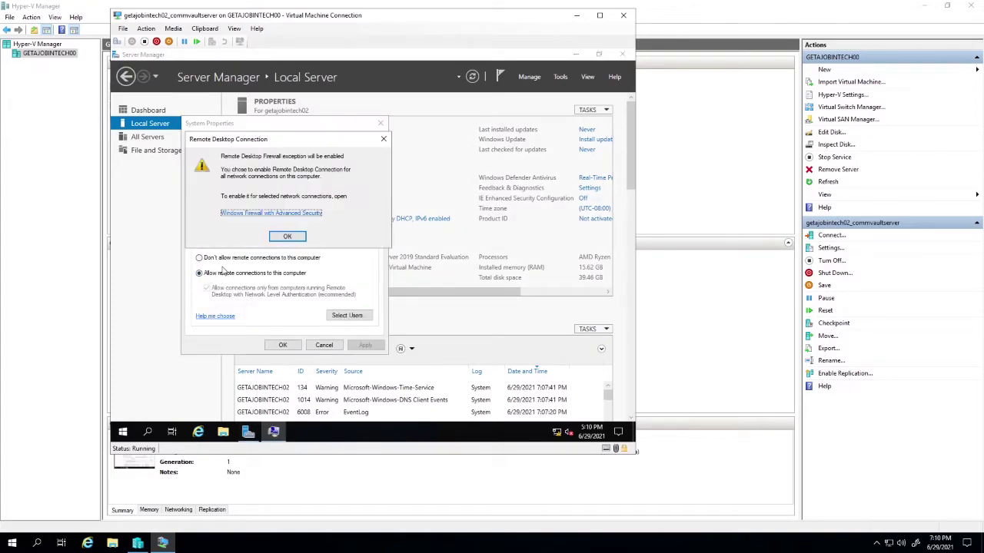
click(292, 243)
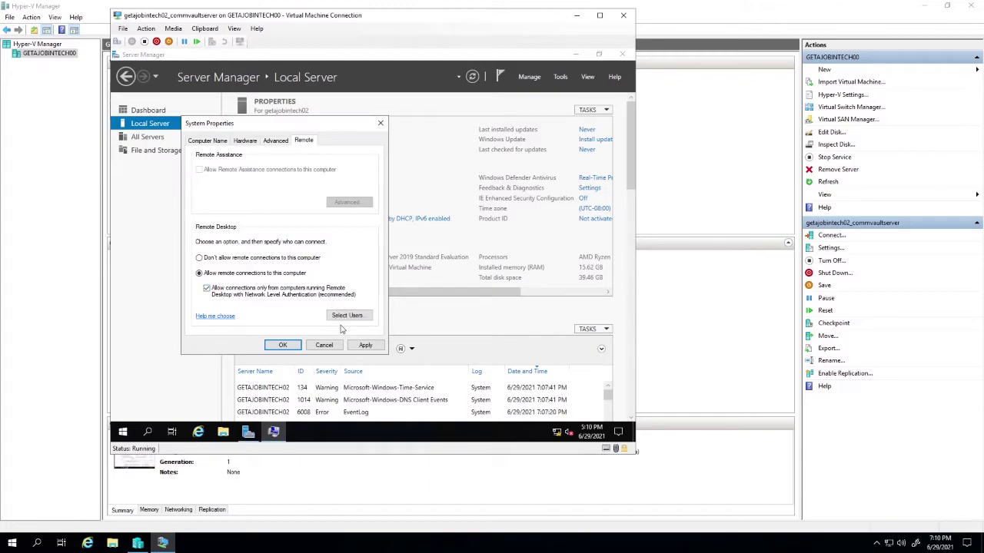
click(365, 346)
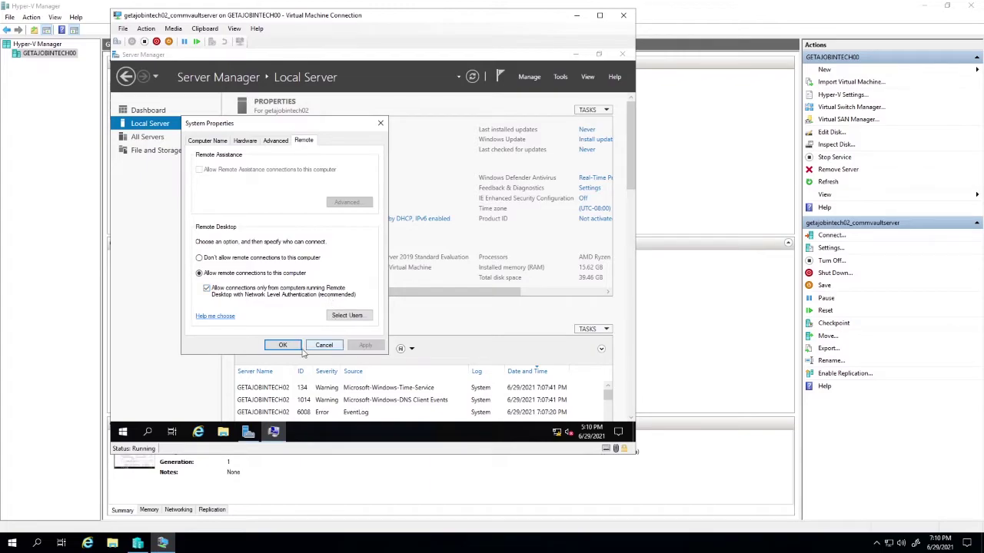
click(282, 345)
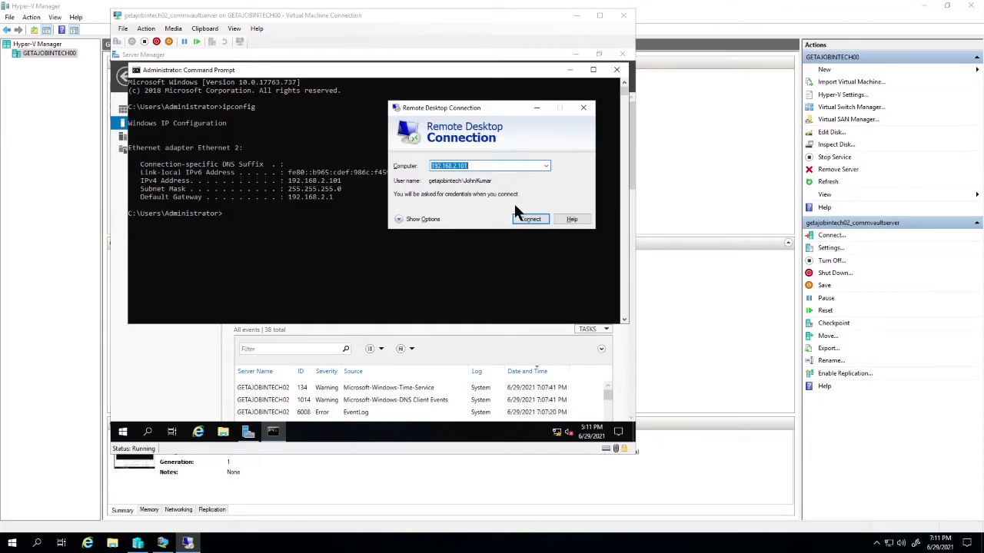
Step: Connect to 192.168.2.101 using the administrator account and its password
click(532, 219)
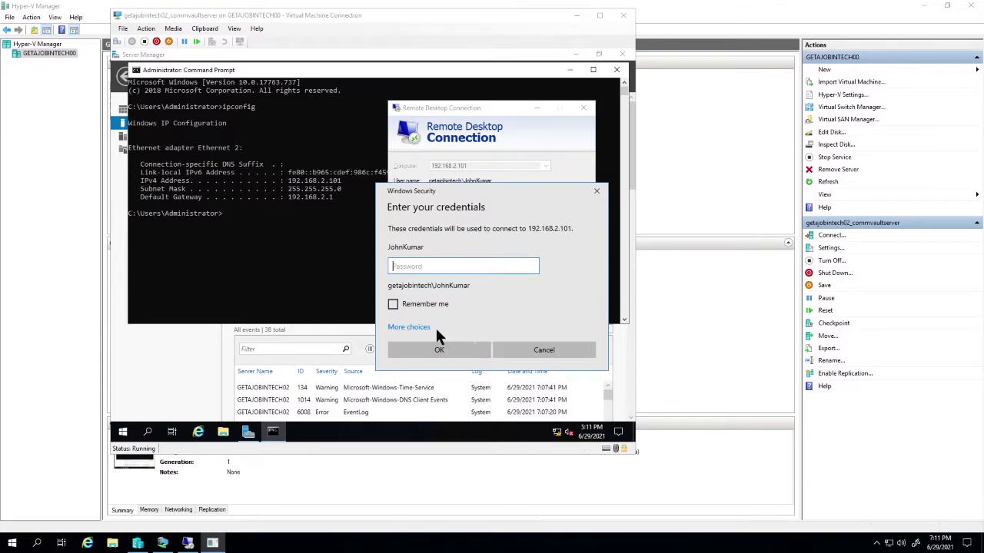
click(408, 327)
click(444, 376)
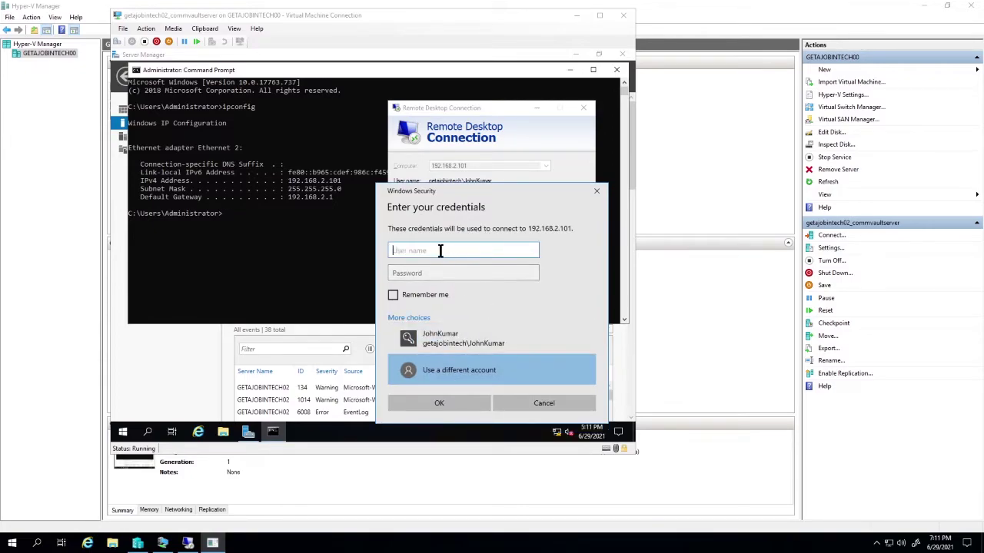
key(Tab)
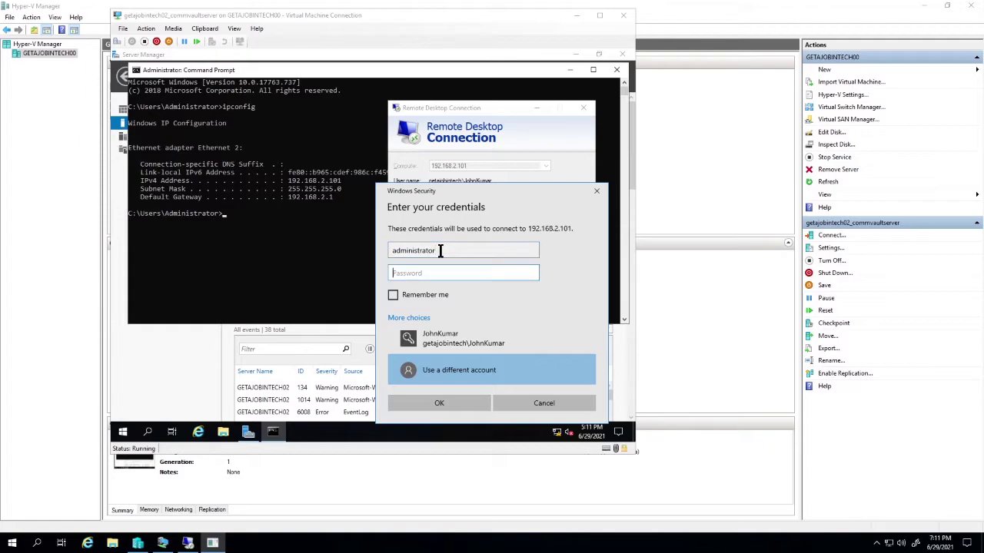
click(439, 402)
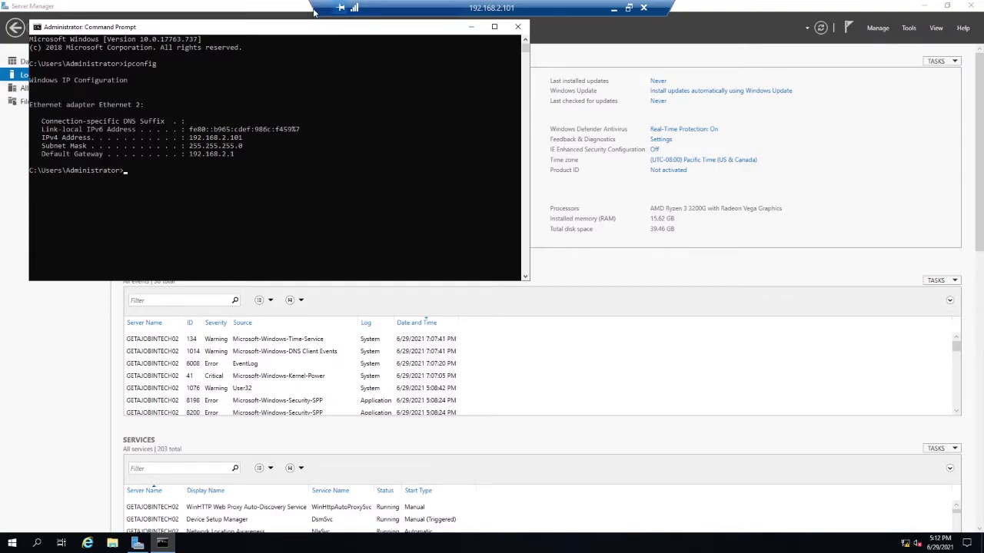
Step: Close Command Prompt and start a role-based Add Roles and Features install targeting getajobintech02
click(518, 28)
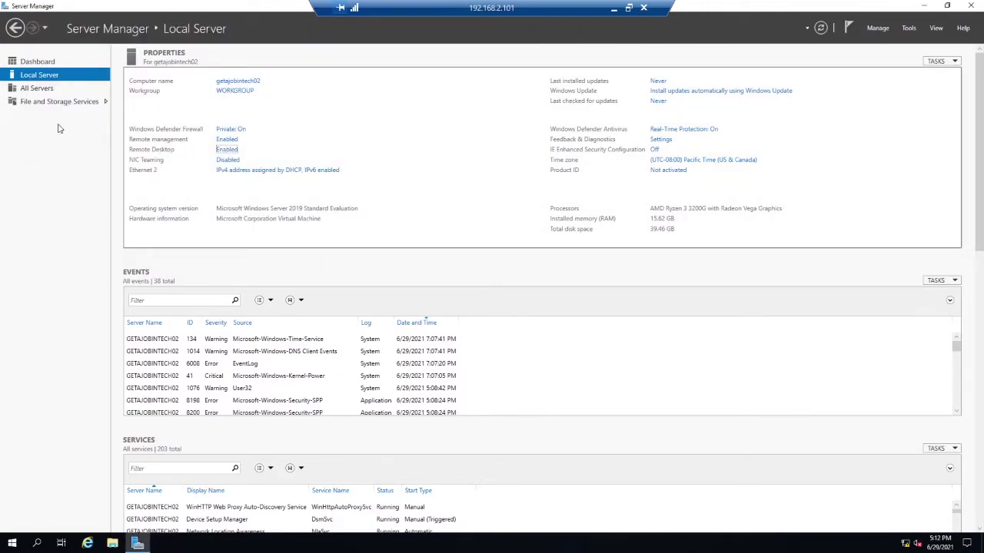
click(35, 65)
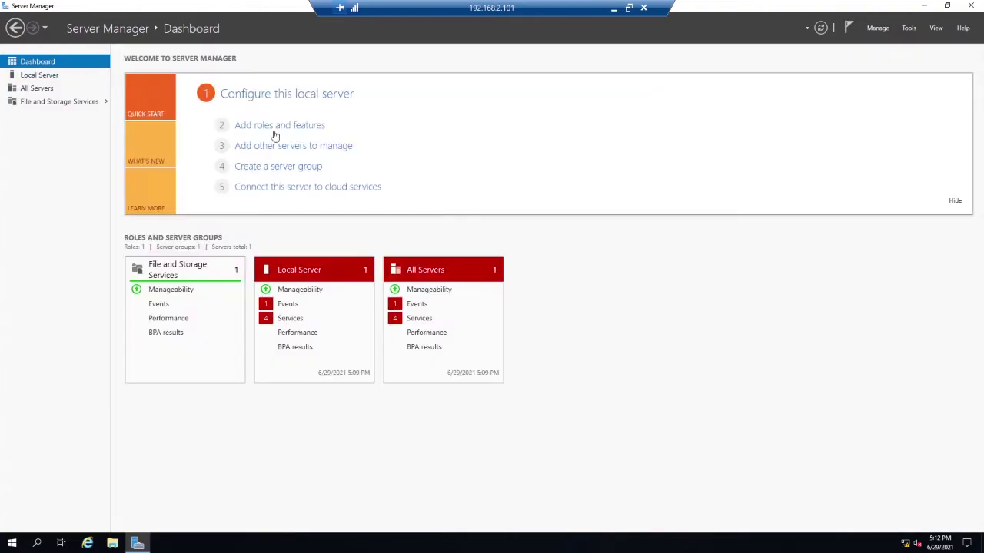
click(284, 132)
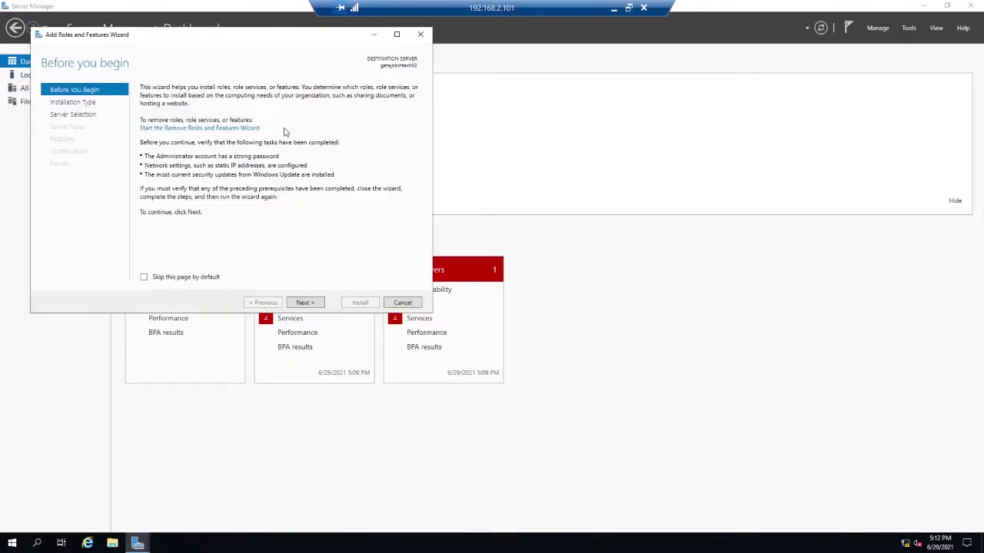
click(306, 302)
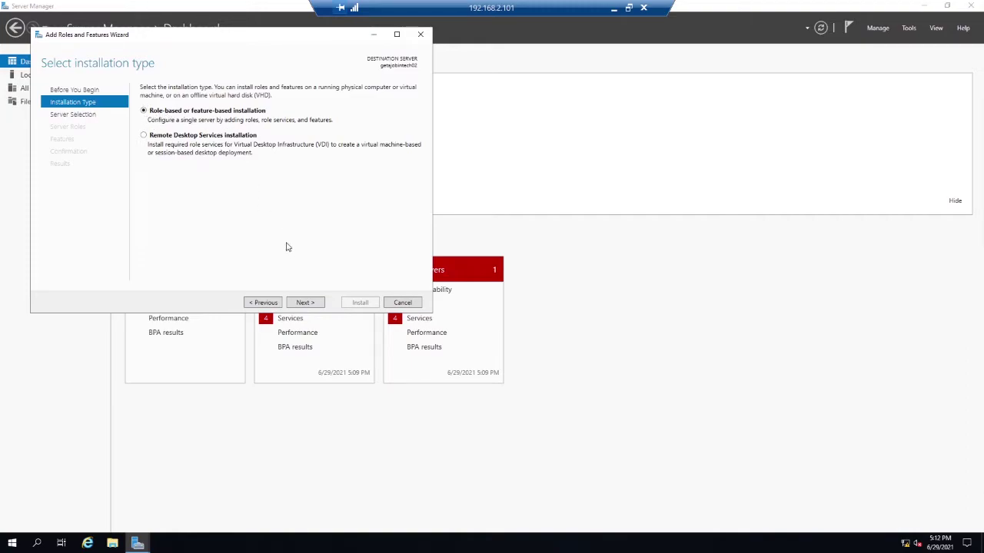
click(312, 304)
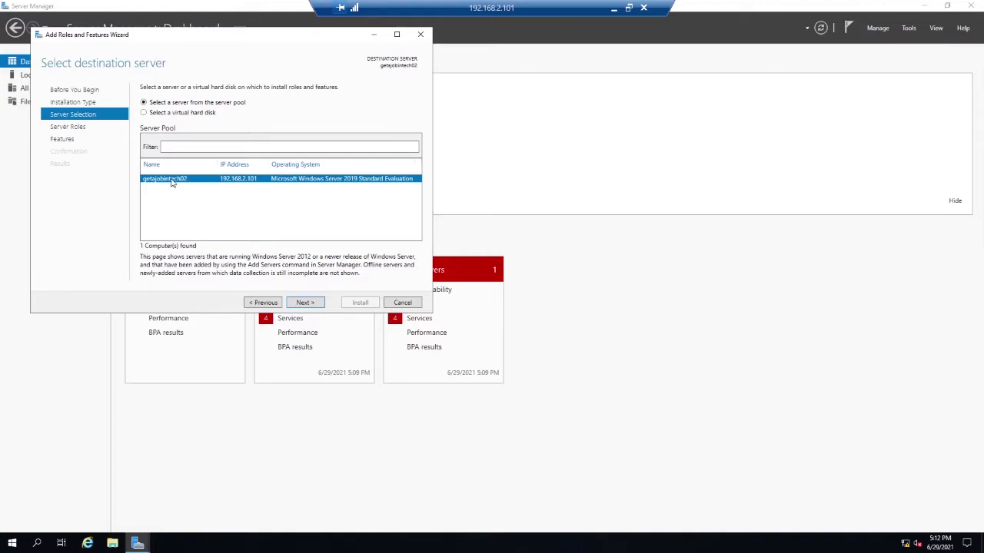
click(305, 302)
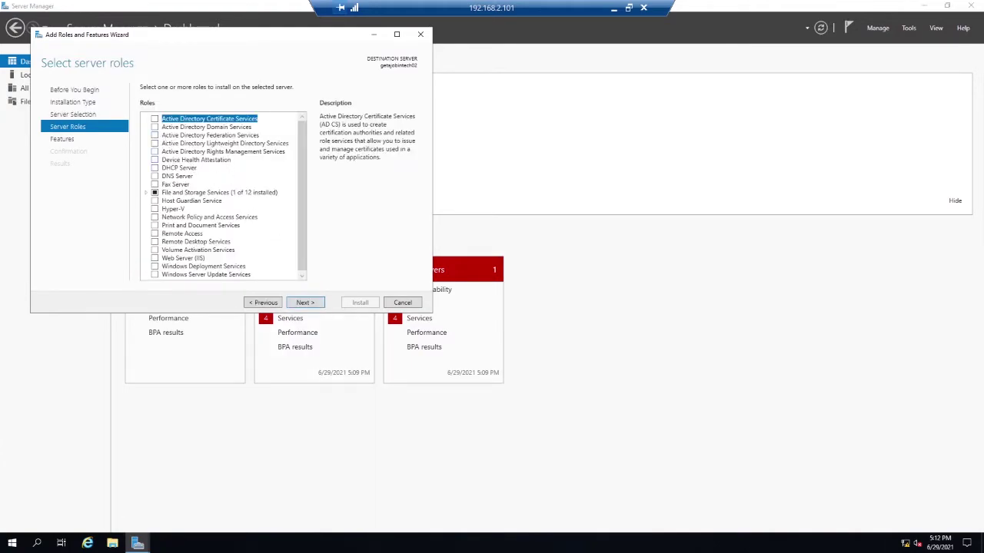
Step: Select the Active Directory Domain Services role and accept its required management features
key(Down)
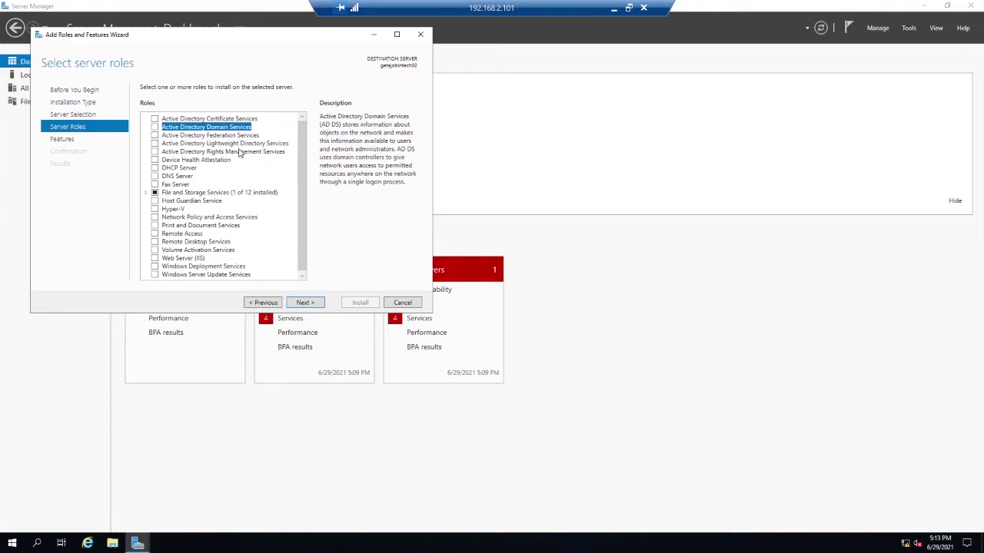
click(155, 127)
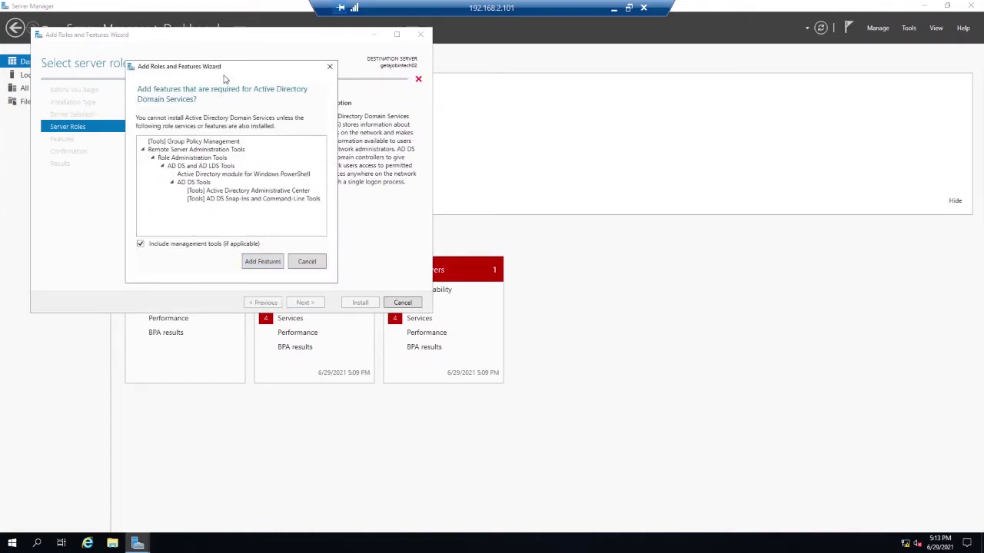
drag(216, 67, 381, 66)
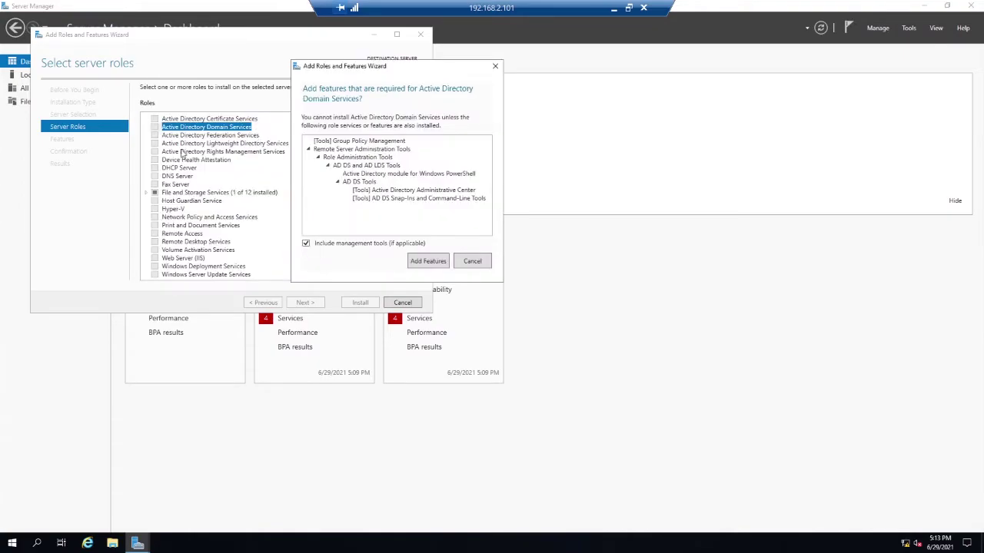
click(428, 262)
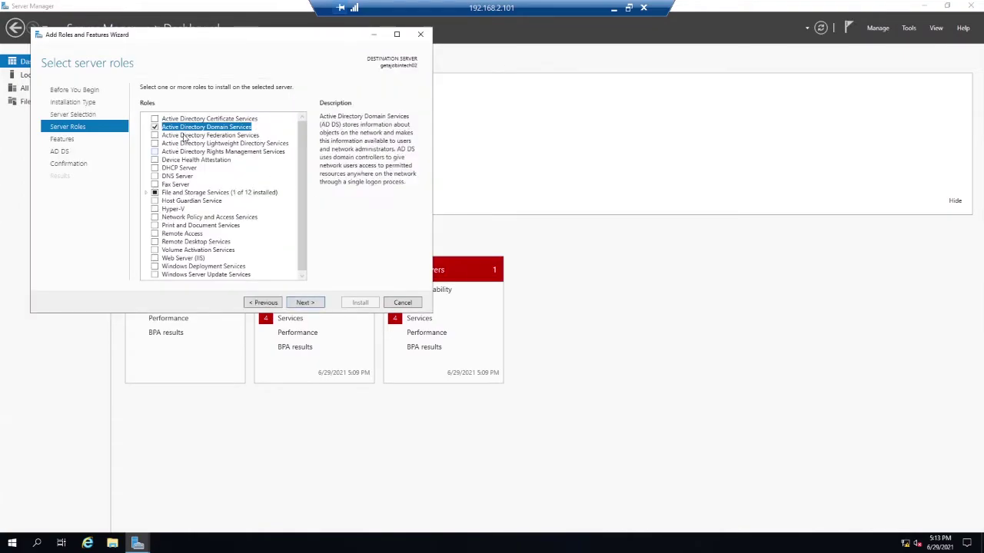
Step: Pass the Features and AD DS pages and install the AD DS role
click(305, 303)
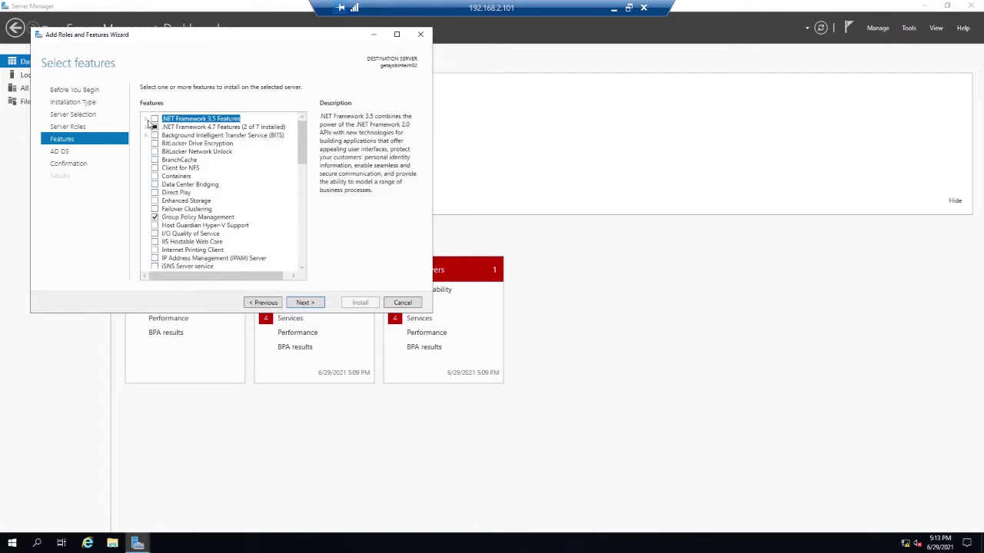
click(146, 119)
click(146, 152)
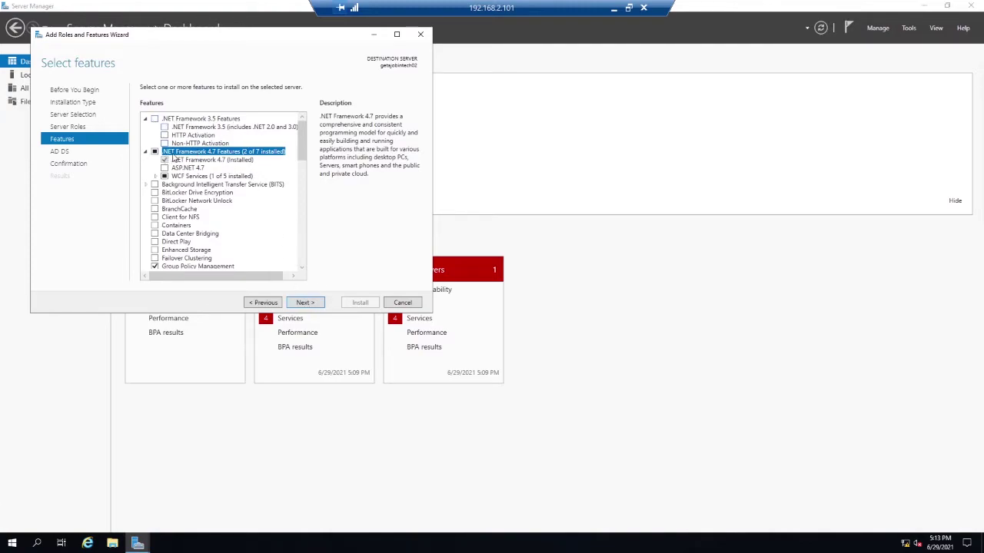
click(308, 305)
click(308, 304)
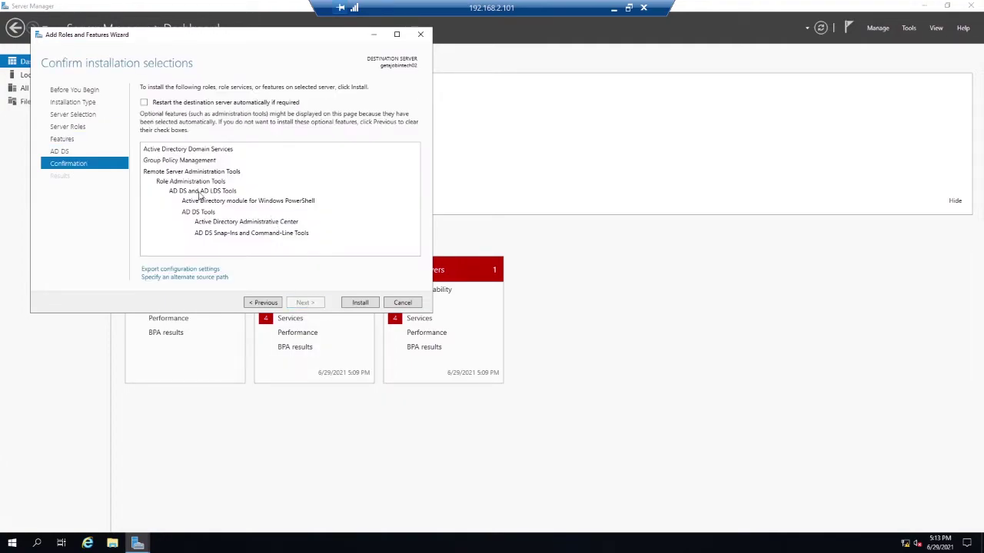
click(360, 303)
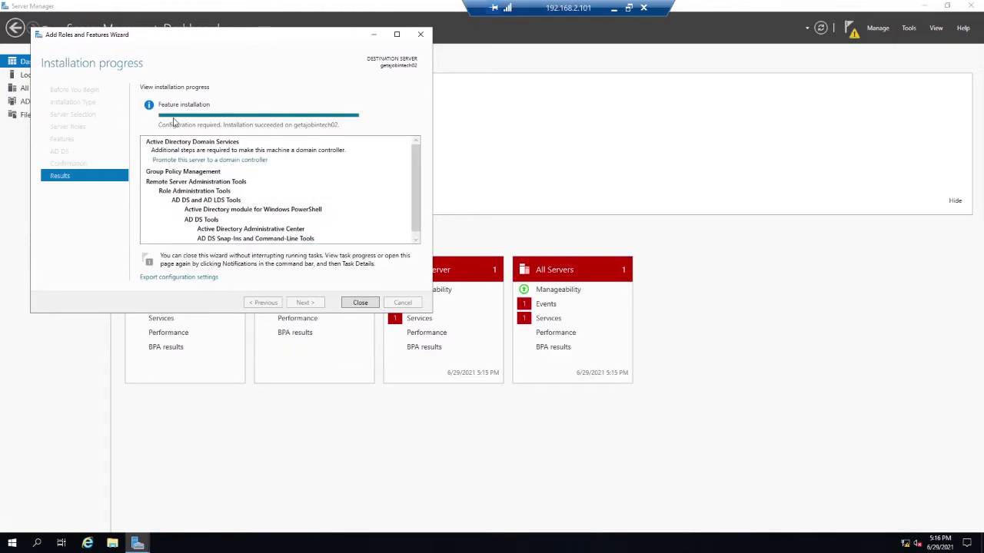
Step: Close the completed installation and view the post-deployment notification to promote the server
click(360, 303)
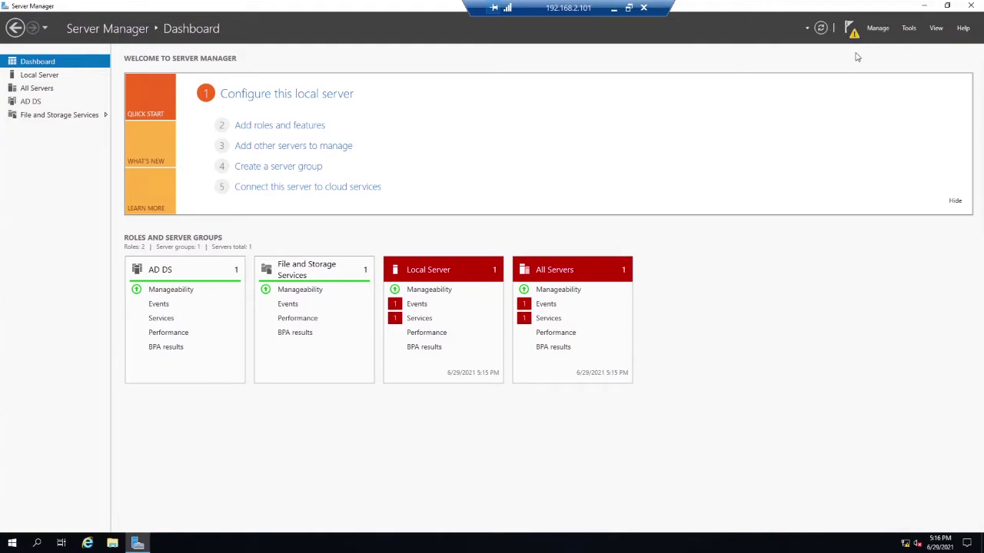
click(852, 32)
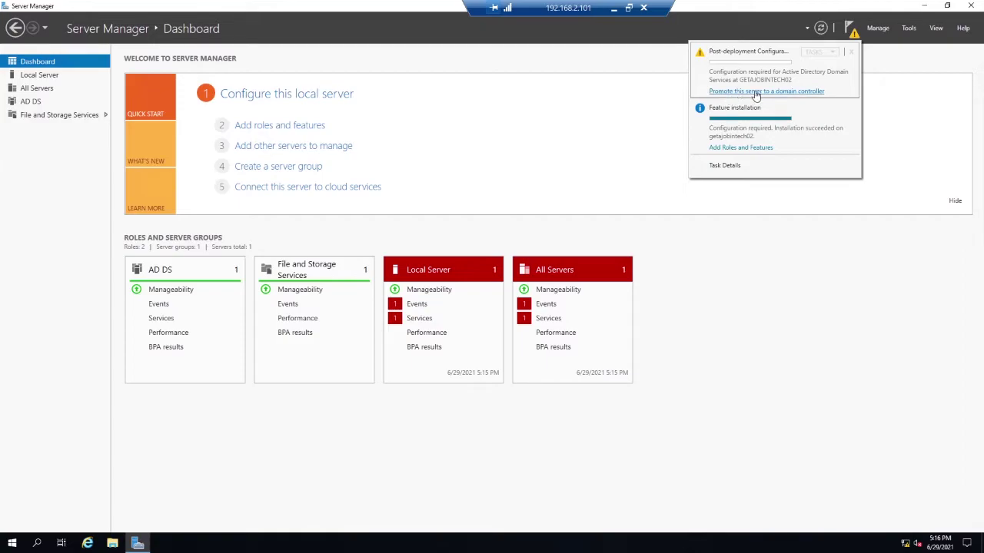
Step: Start domain controller promotion with a new forest whose root domain is getajobintech.local
click(757, 93)
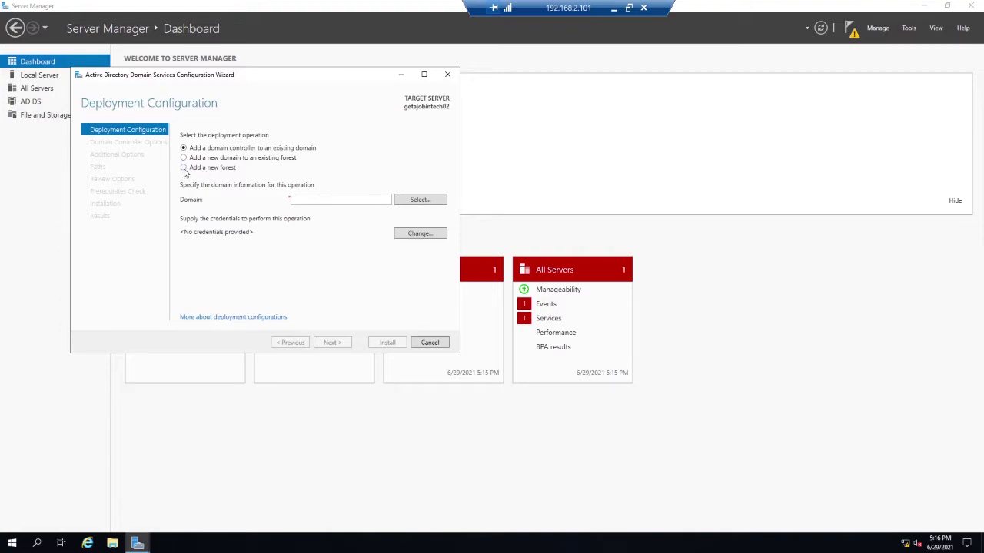
click(183, 168)
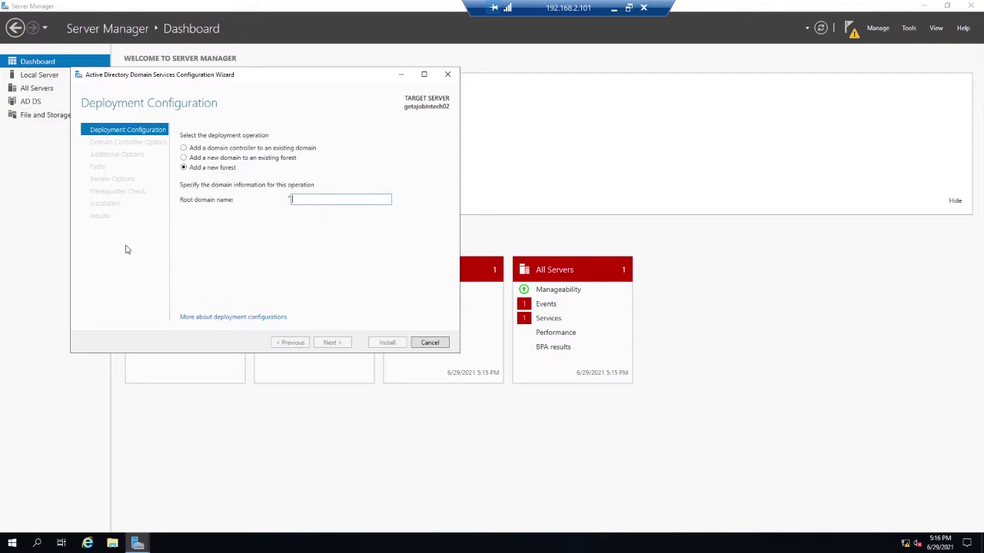
text(getajobintech.local)
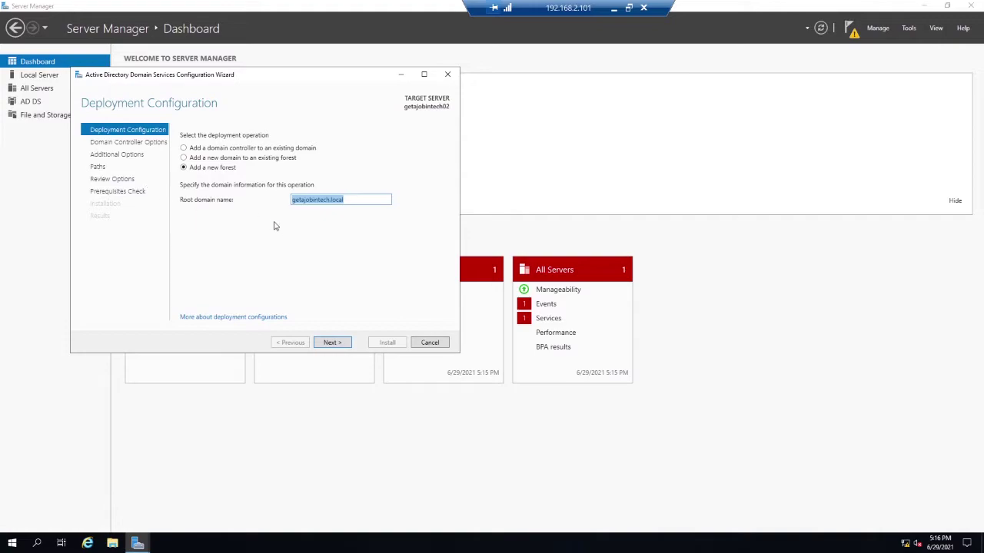
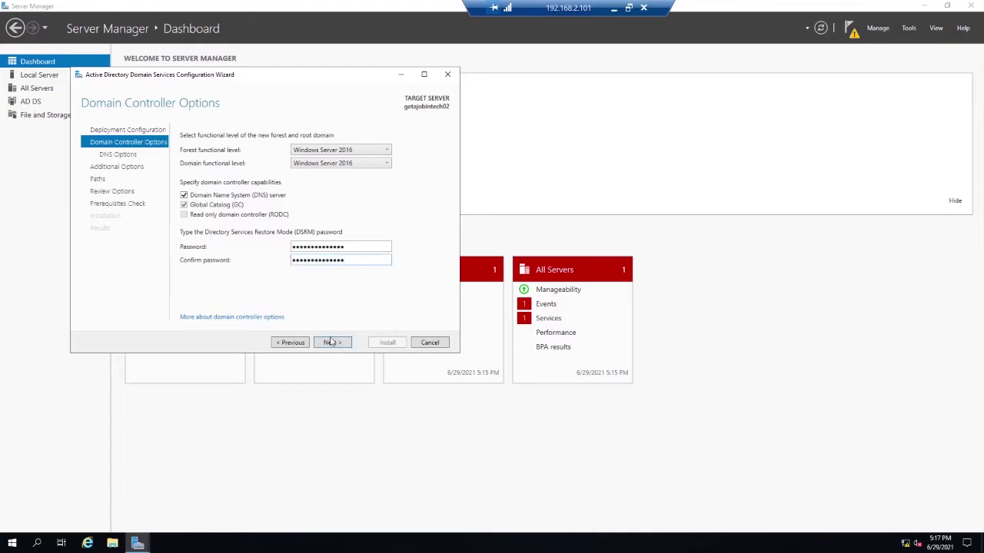
Step: Accept the default DNS, NetBIOS domain name and database, log and SYSVOL folder settings
click(331, 343)
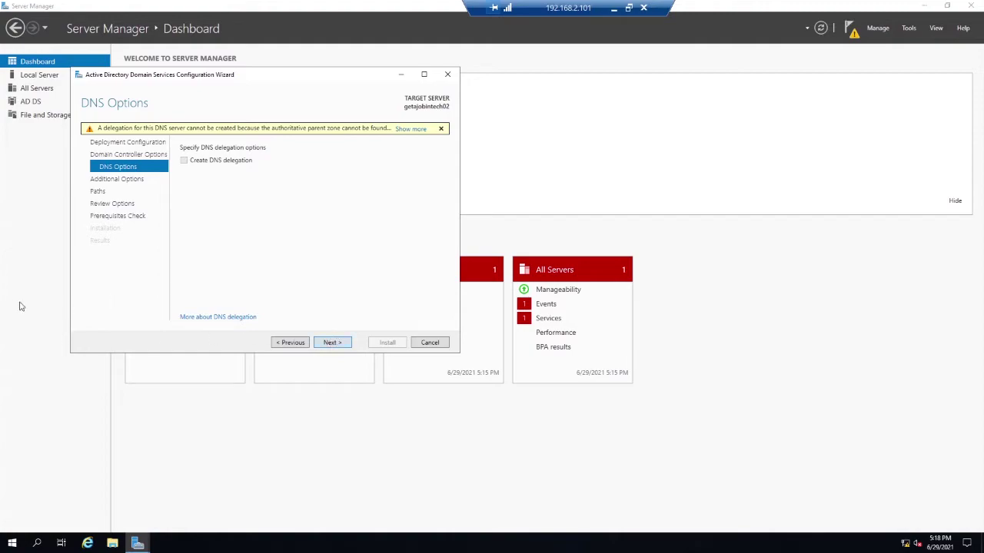
click(329, 342)
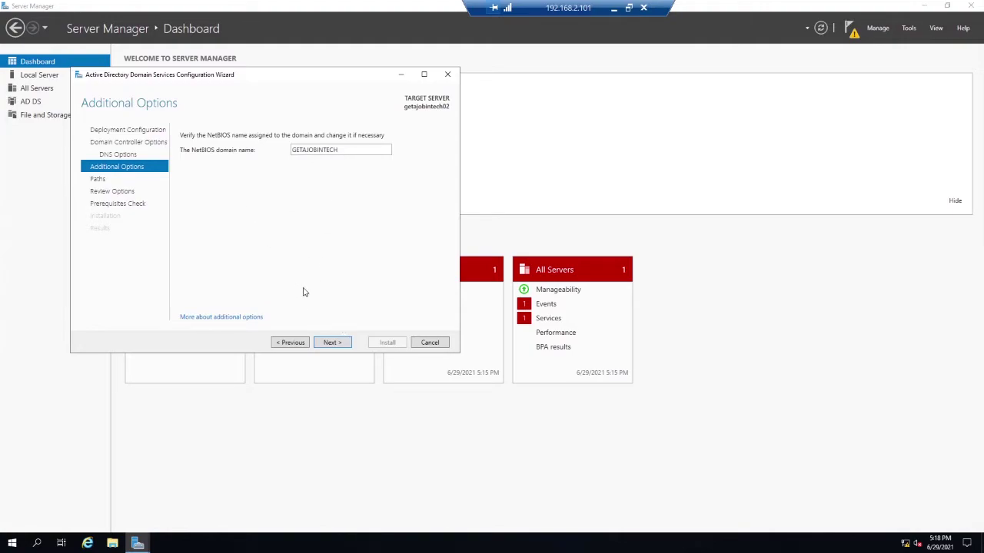
click(331, 343)
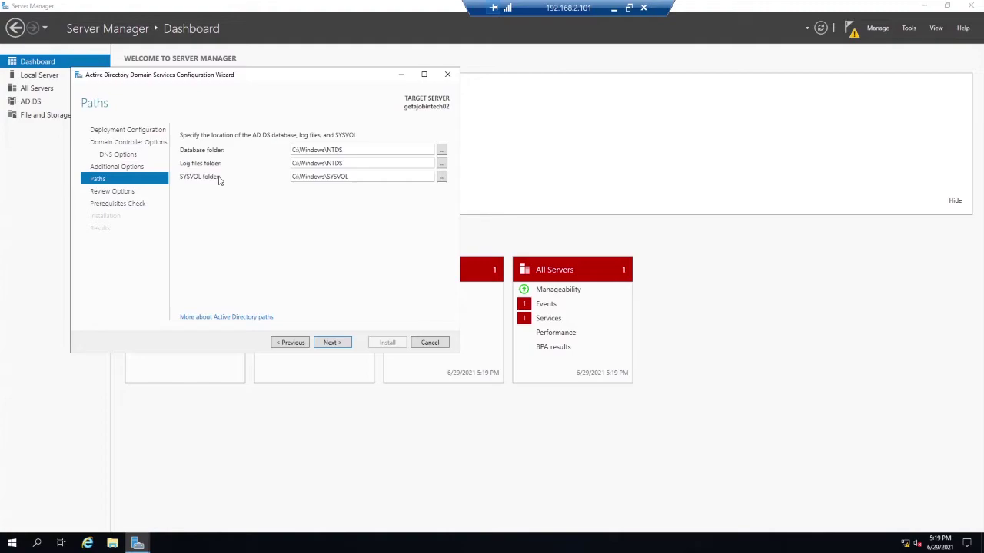
click(335, 348)
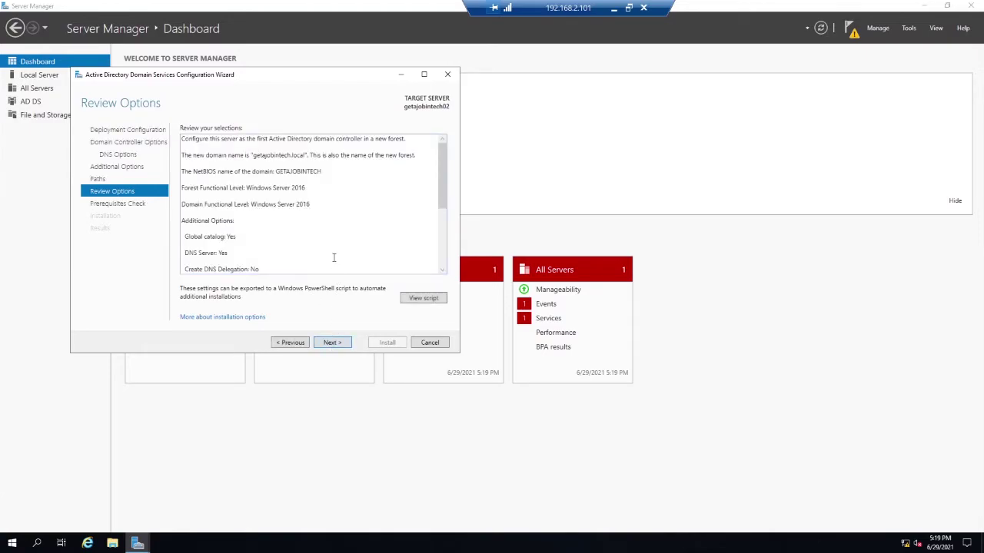
Step: Review the chosen settings, pass the prerequisites check and start the domain controller installation
click(325, 233)
scroll(325, 235, down, 3)
click(329, 341)
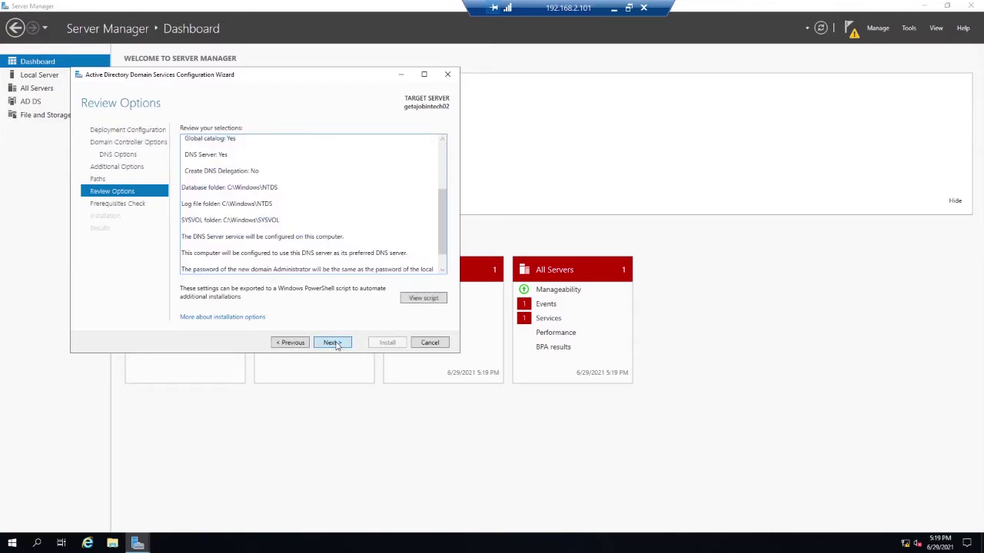
click(335, 345)
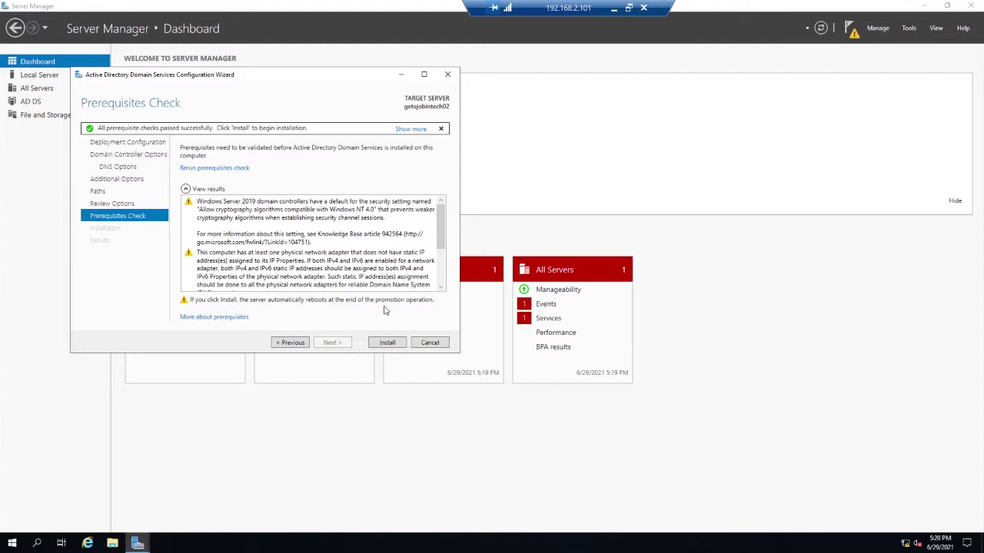
click(395, 346)
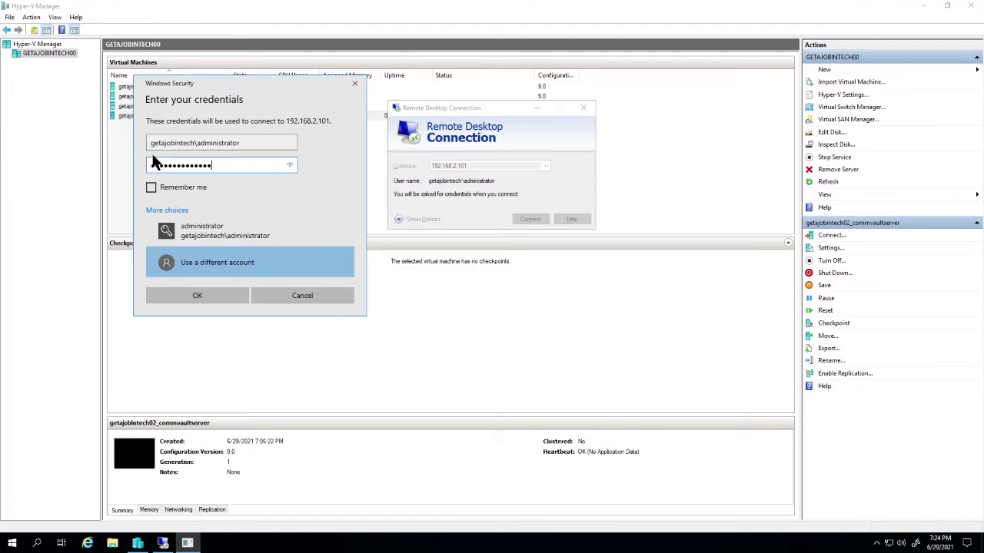
Step: Sign in to 192.168.2.101 with the domain administrator credentials and accept the certificate
click(187, 295)
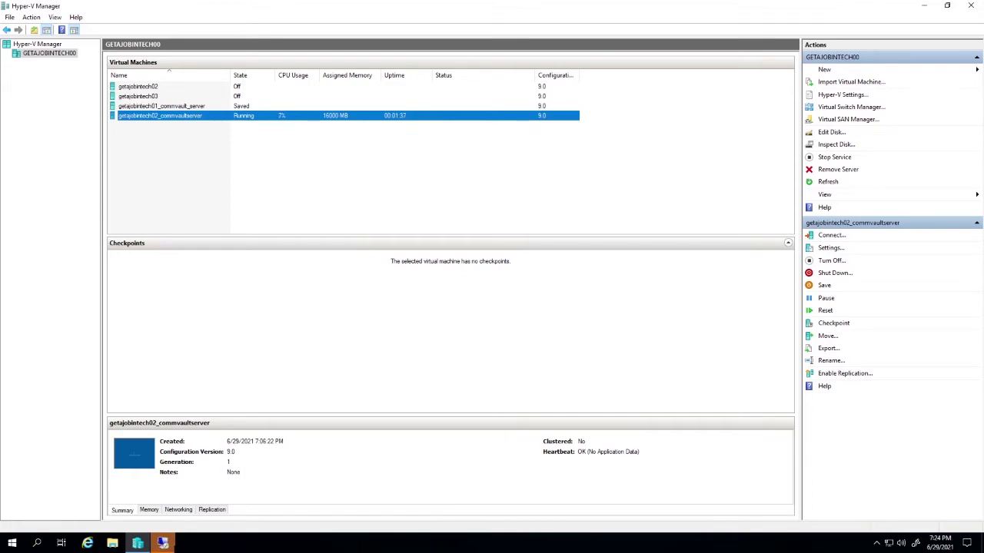
click(524, 254)
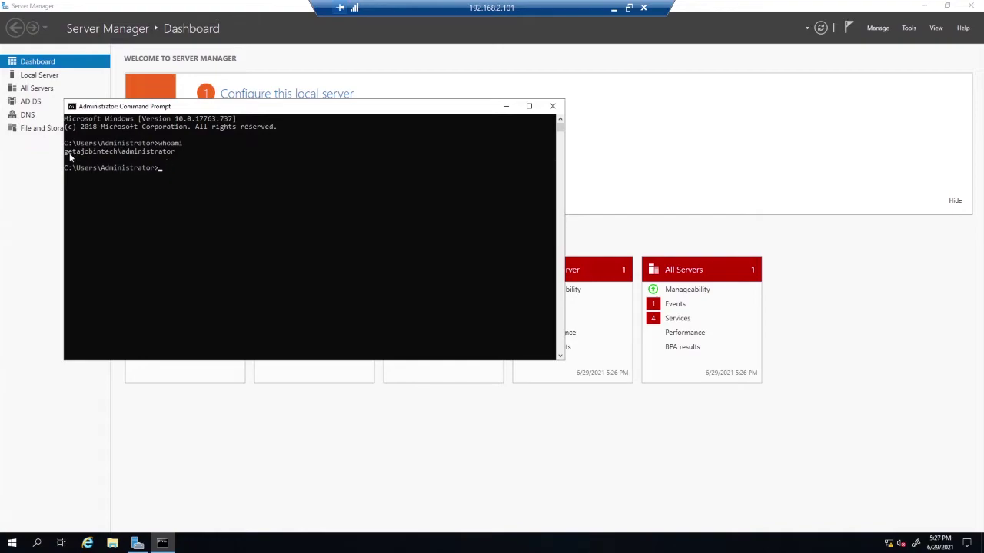
Step: Launch Active Directory Users and Computers from the Start menu's Windows Administrative Tools
click(173, 151)
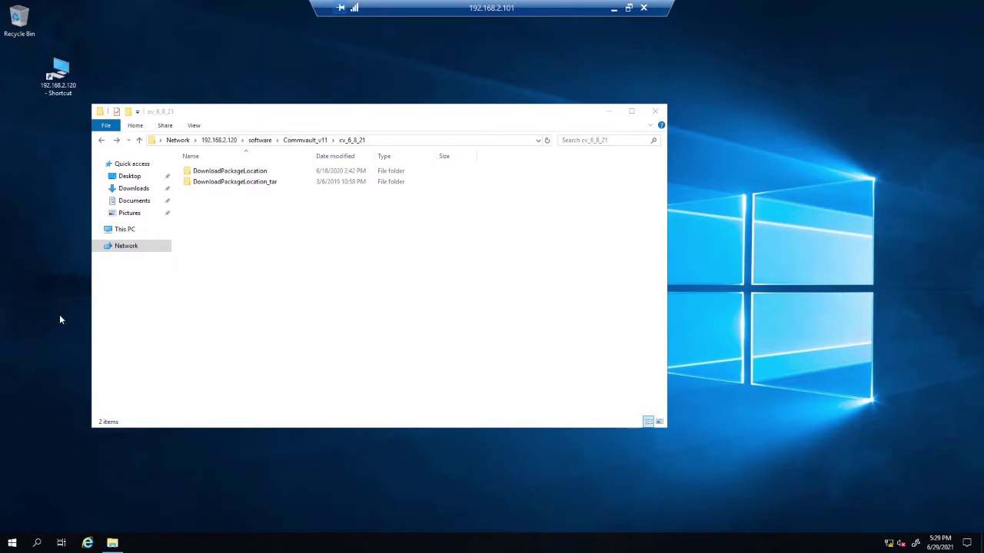
click(12, 542)
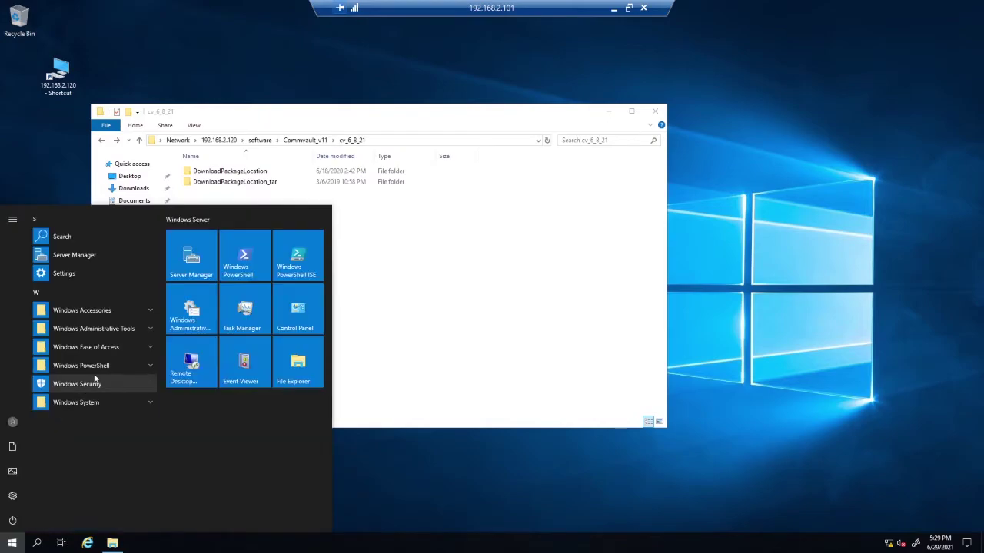
click(108, 328)
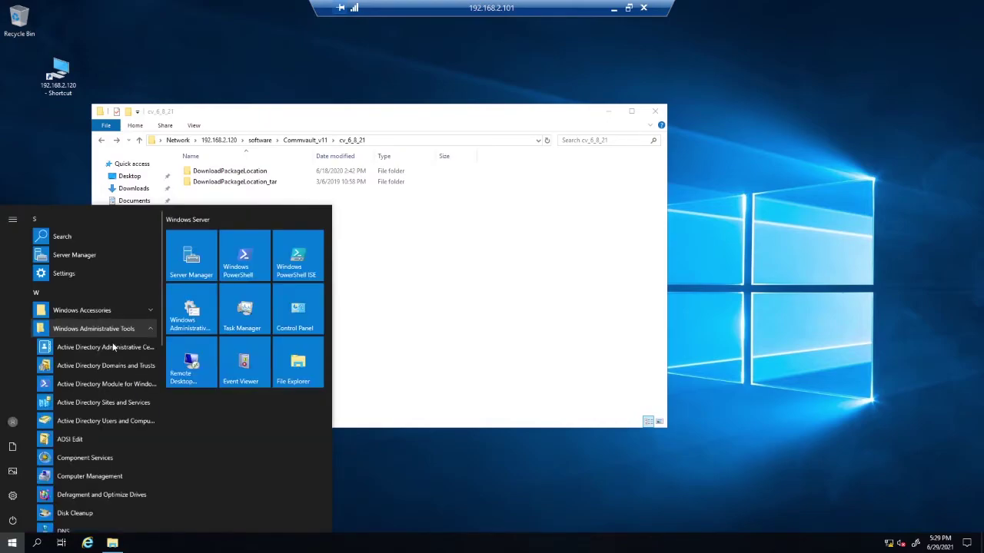
click(104, 420)
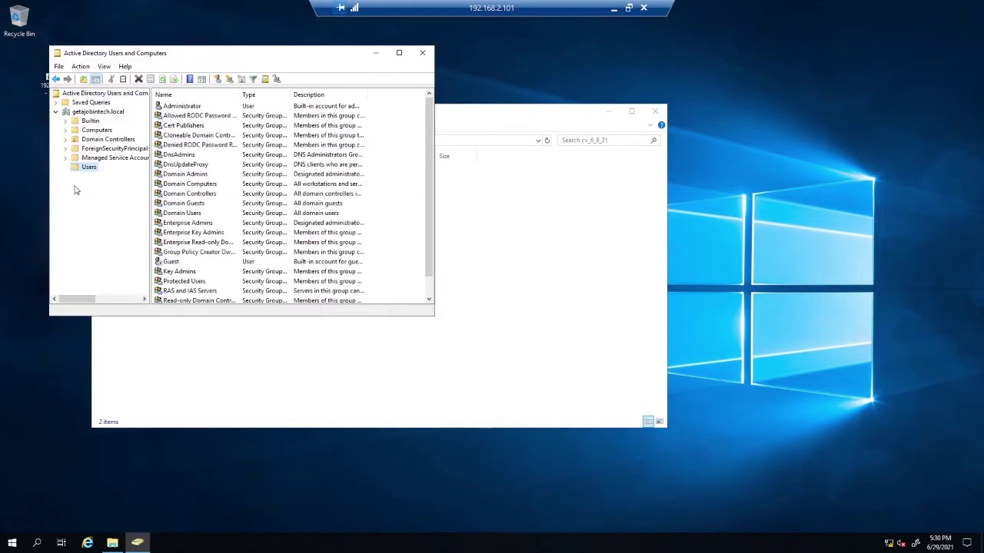
Step: Create group cv_admins in Users with Domain local scope and Security type
right_click(90, 170)
mouse_move(113, 202)
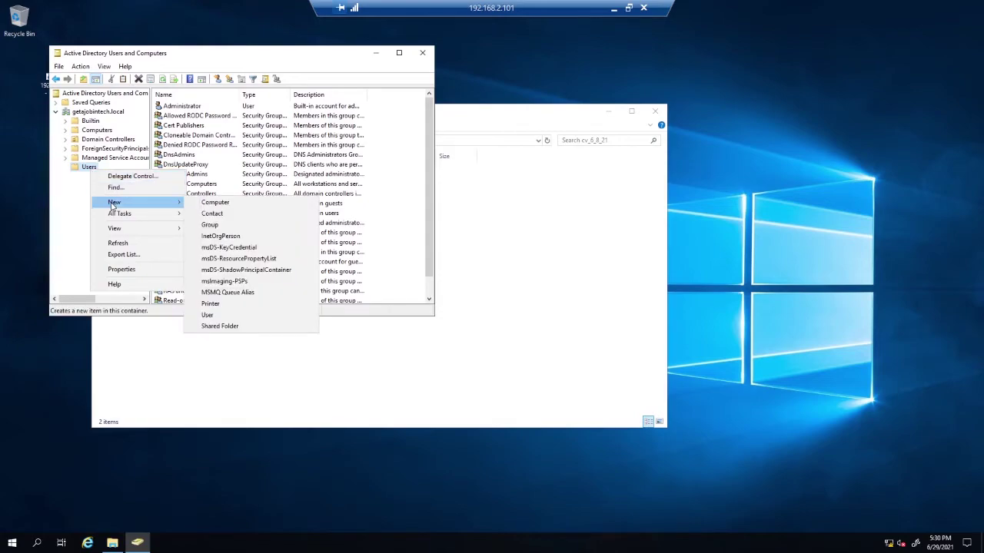
click(223, 224)
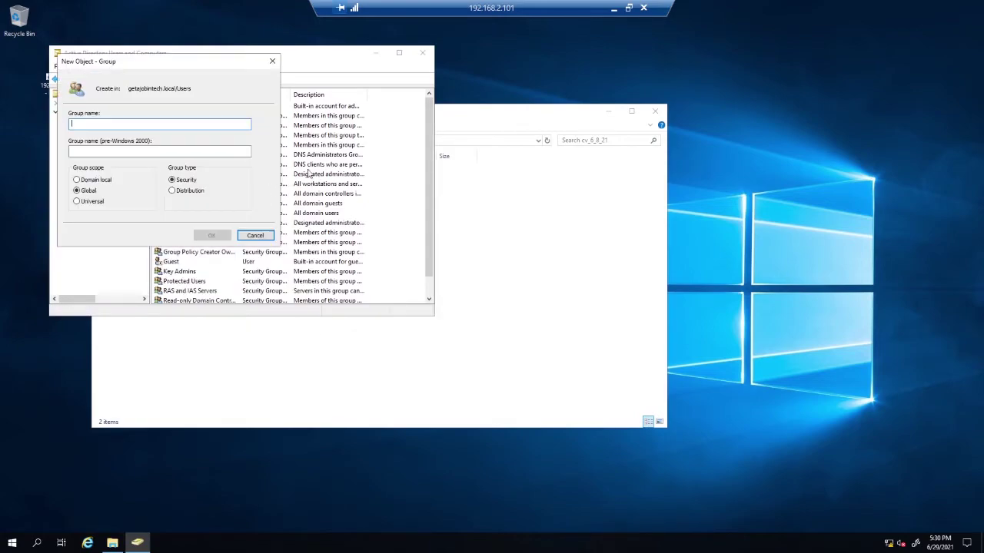
text(cv)
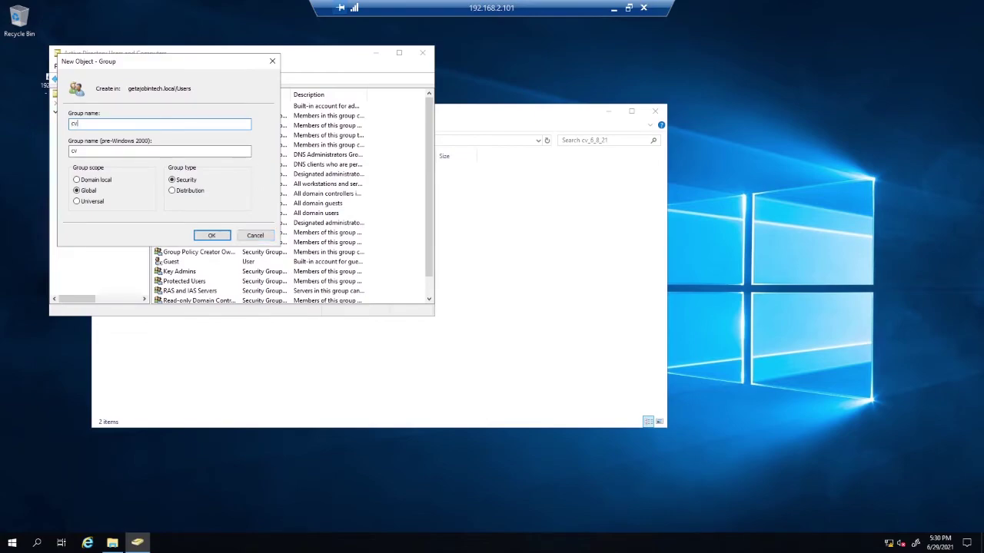
text(_admins)
click(76, 180)
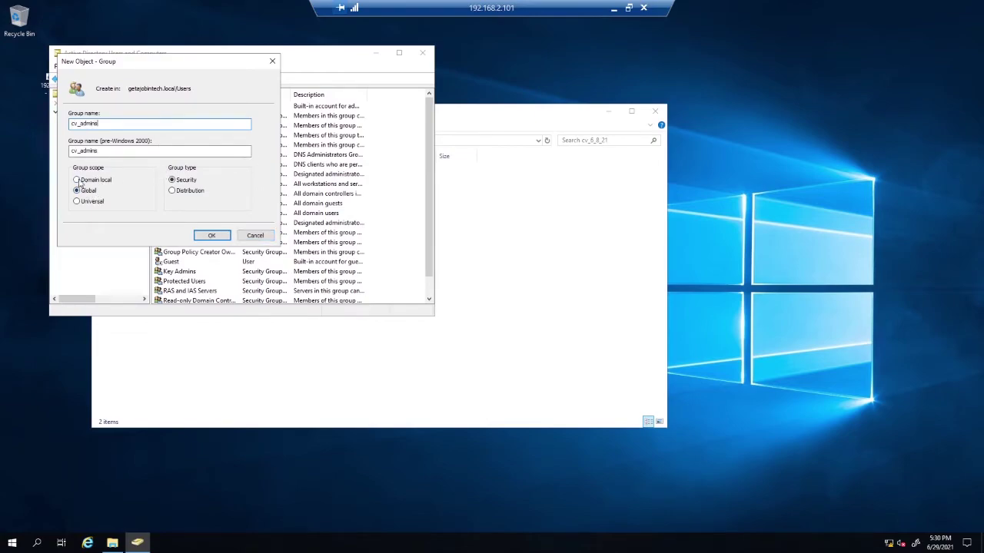
click(211, 236)
right_click(89, 169)
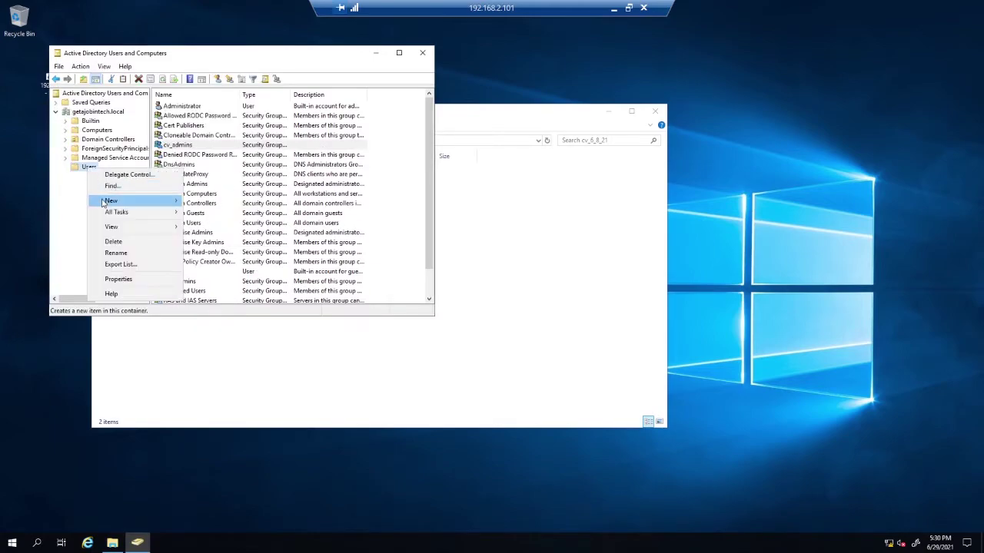
Step: Add a commvault user to Users with no logon password change and a never-expiring password
mouse_move(113, 202)
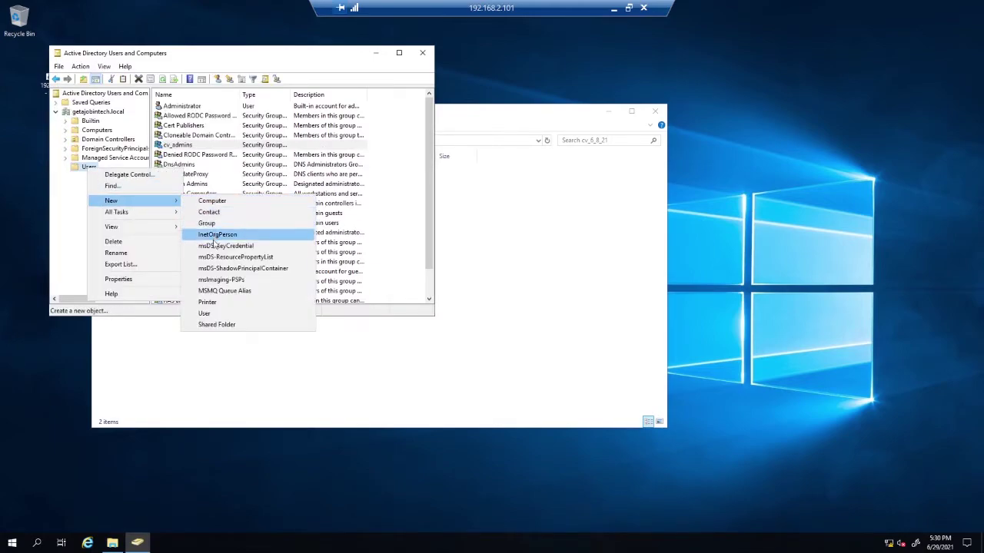
click(206, 314)
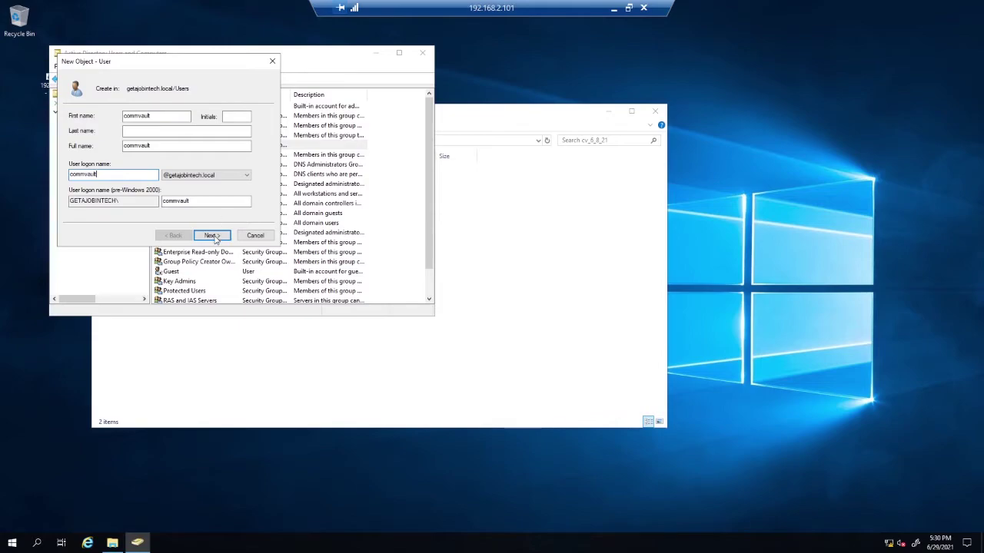
click(215, 238)
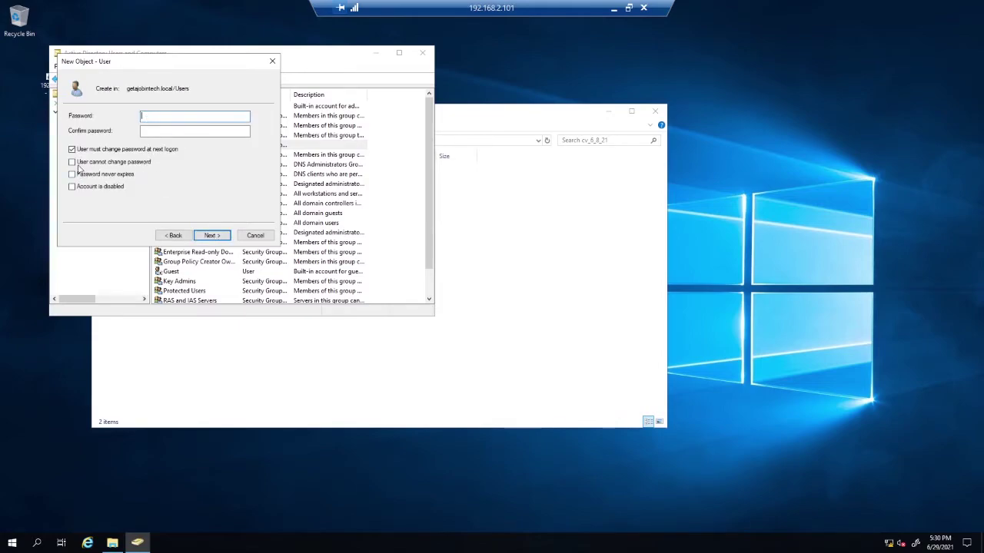
click(71, 149)
click(71, 174)
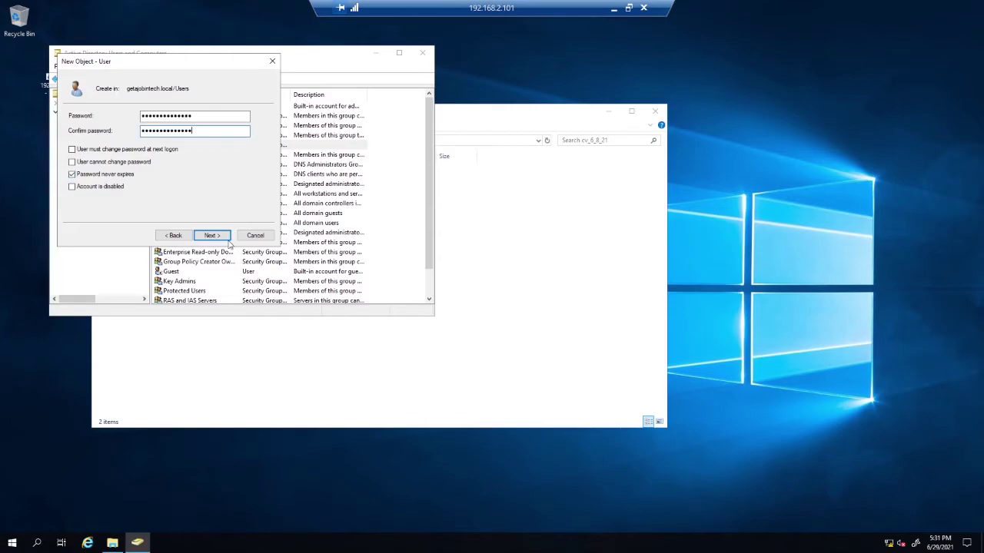
click(212, 235)
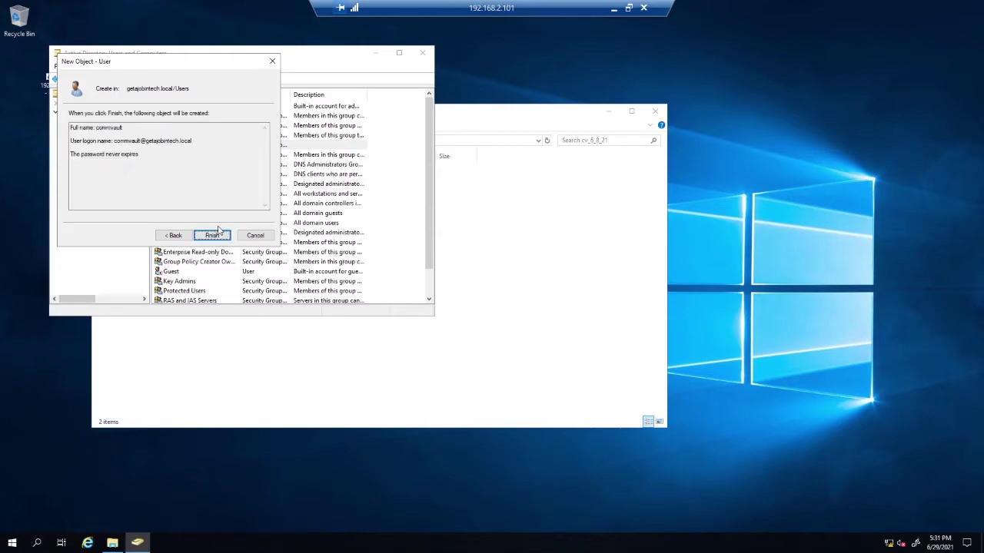
click(212, 235)
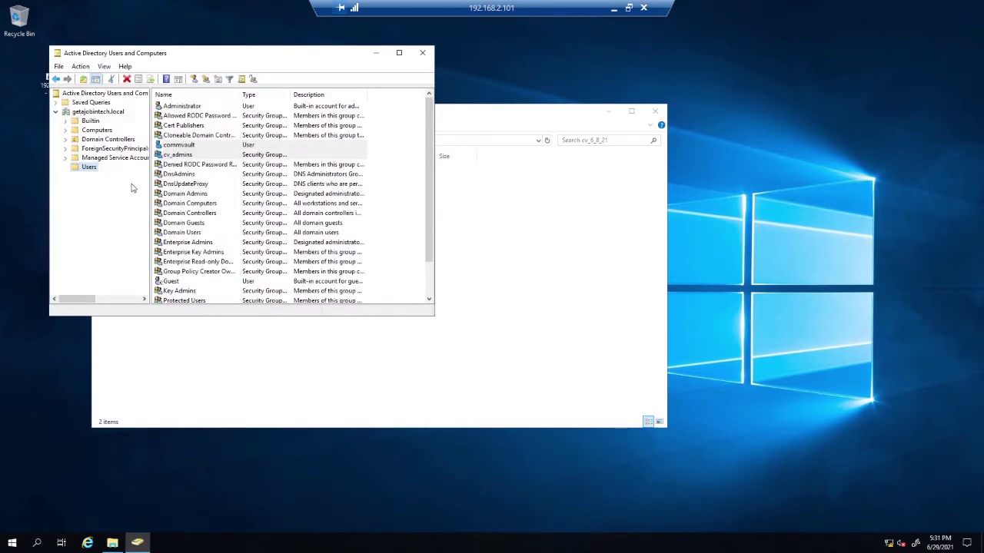
Step: Open the commvault user's Member Of properties and pick Domain Admins as a group
click(182, 147)
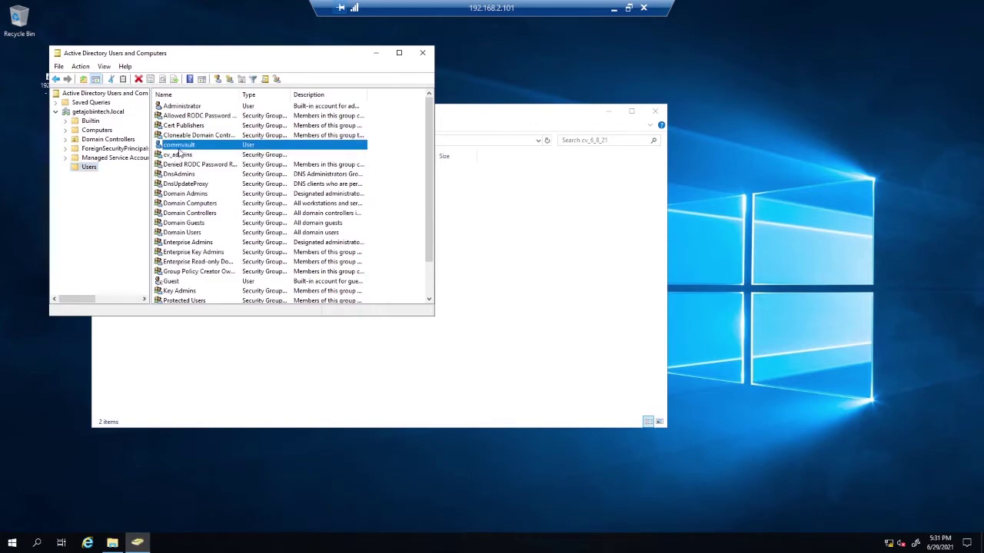
right_click(180, 147)
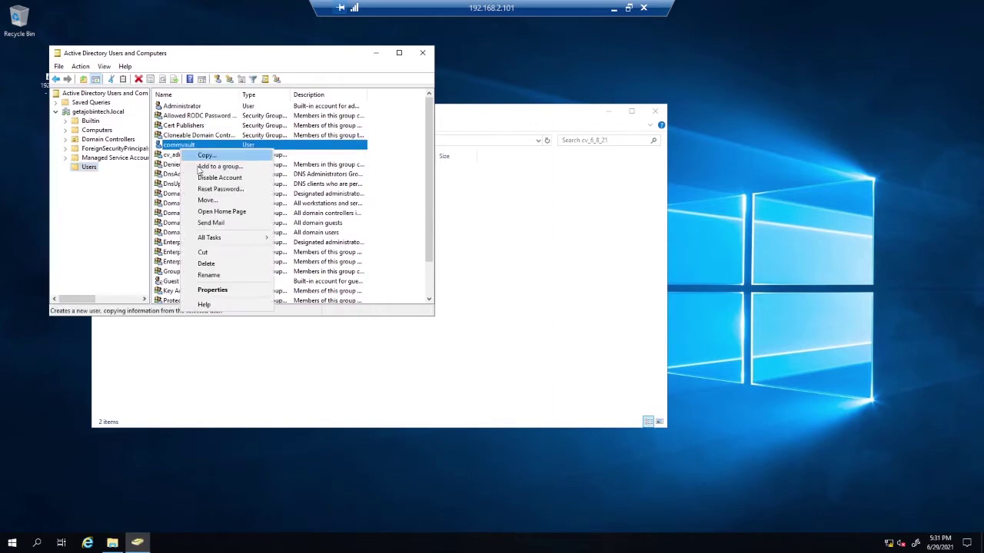
click(219, 289)
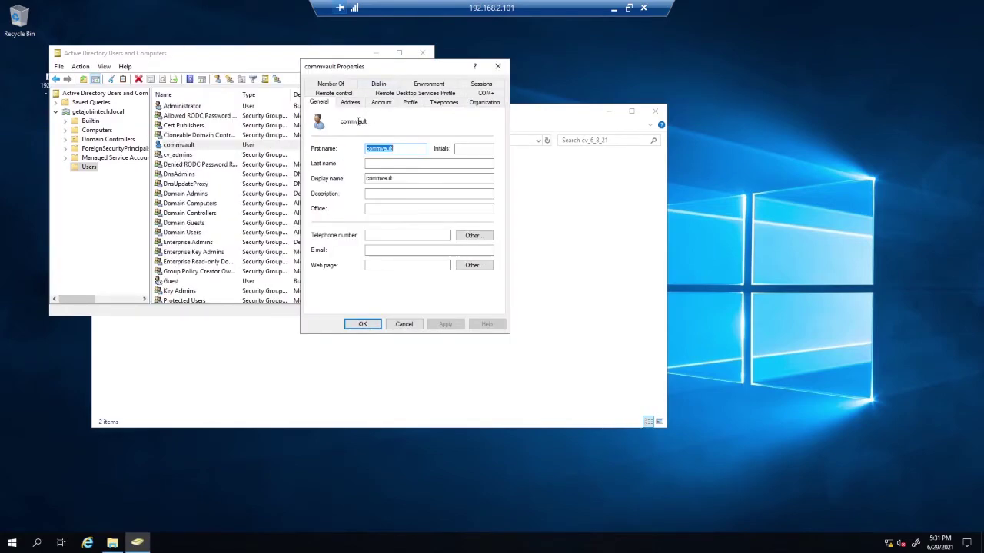
click(332, 84)
click(329, 226)
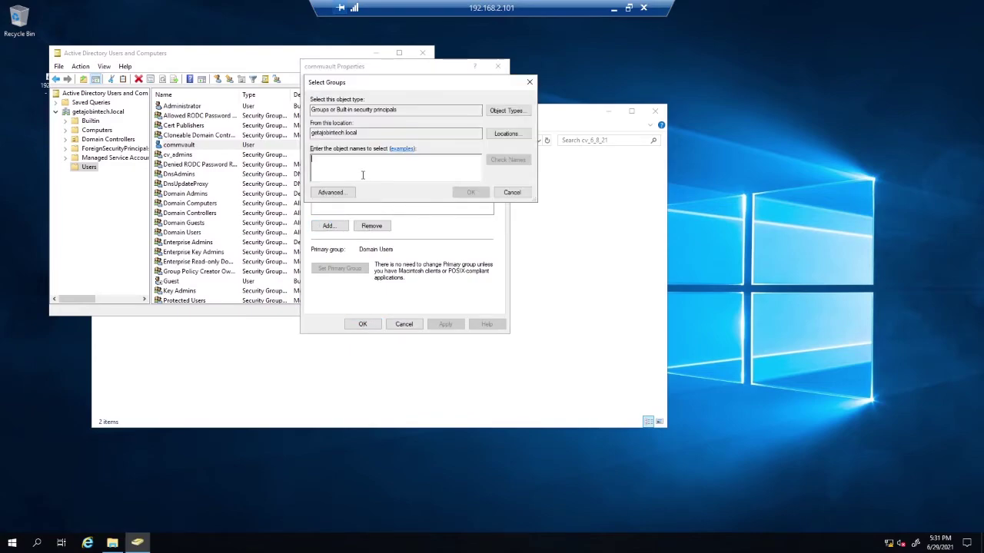
text(domain)
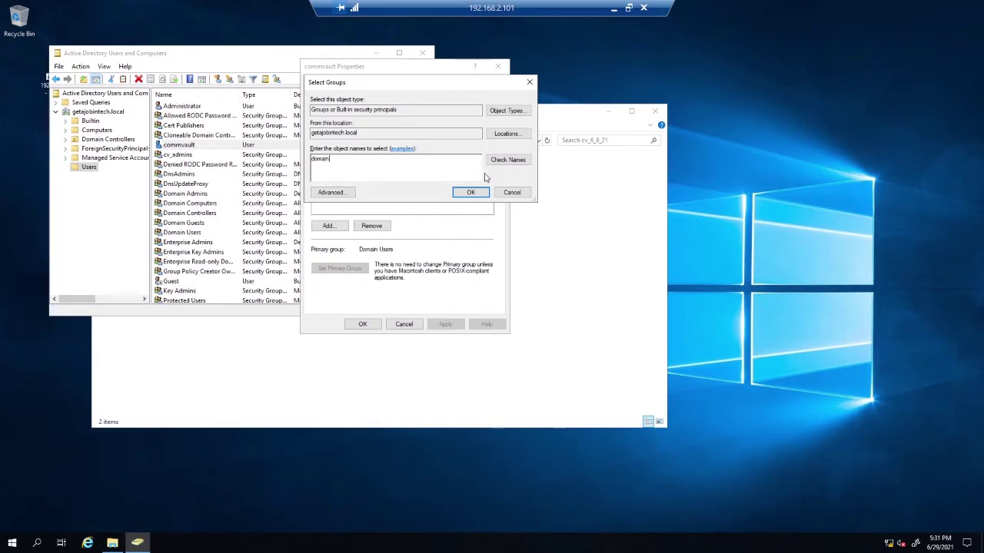
click(504, 160)
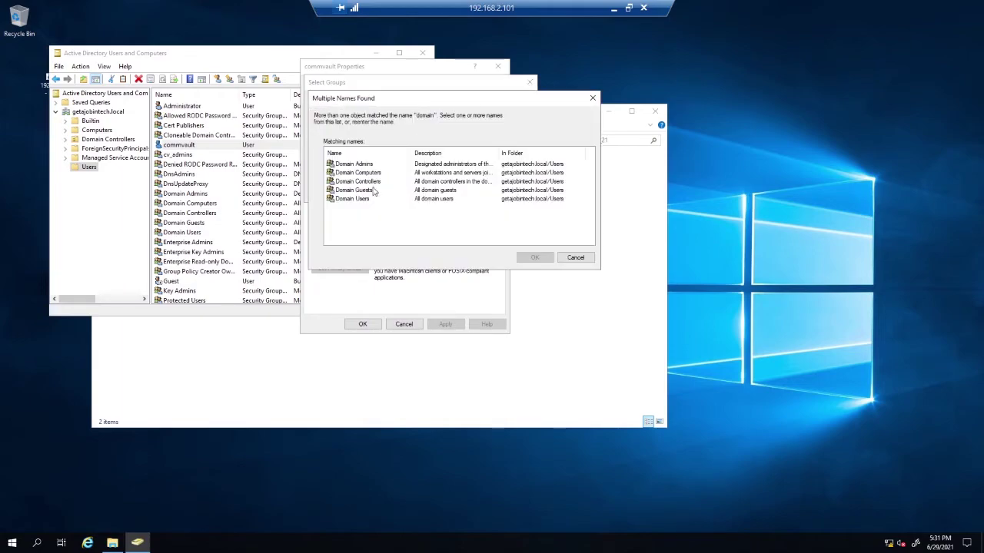
click(359, 165)
click(533, 259)
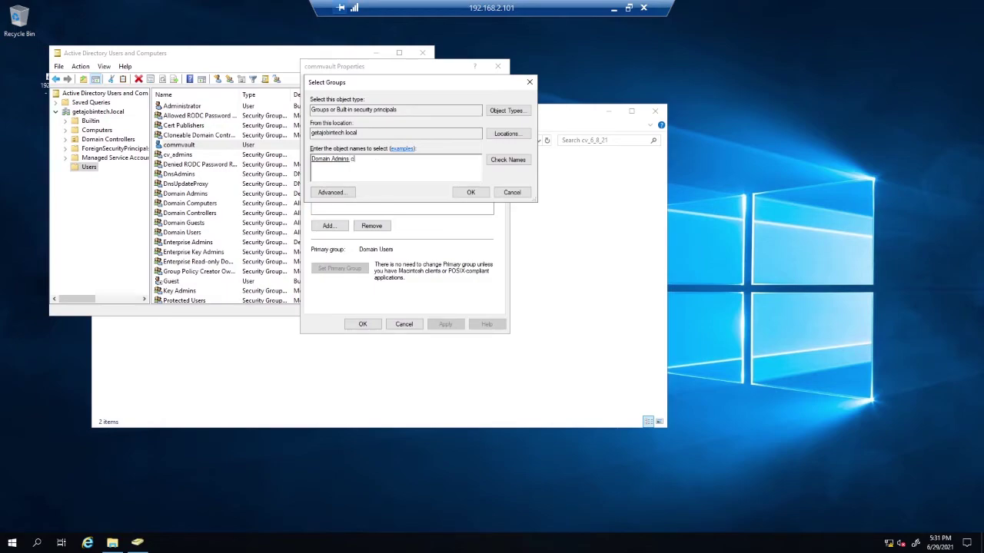
Step: Add cv_admins alongside Domain Admins, apply the memberships and close the window
text(; cv_admin)
click(507, 160)
click(470, 192)
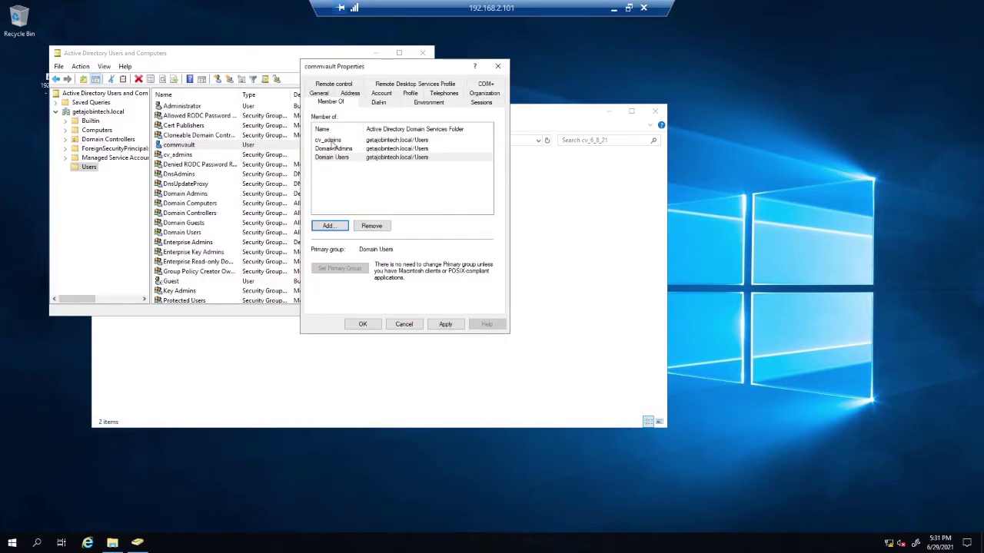
click(446, 324)
click(361, 325)
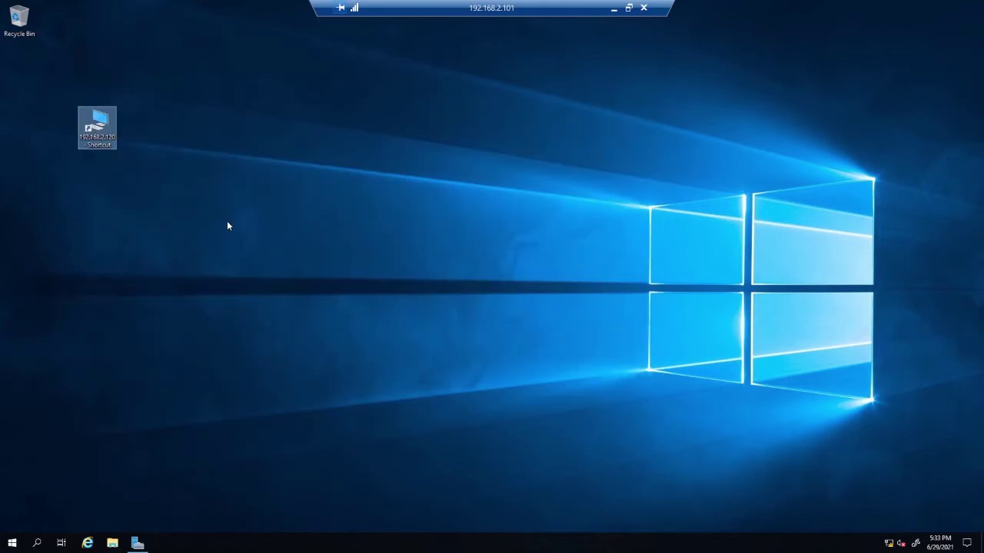
click(249, 210)
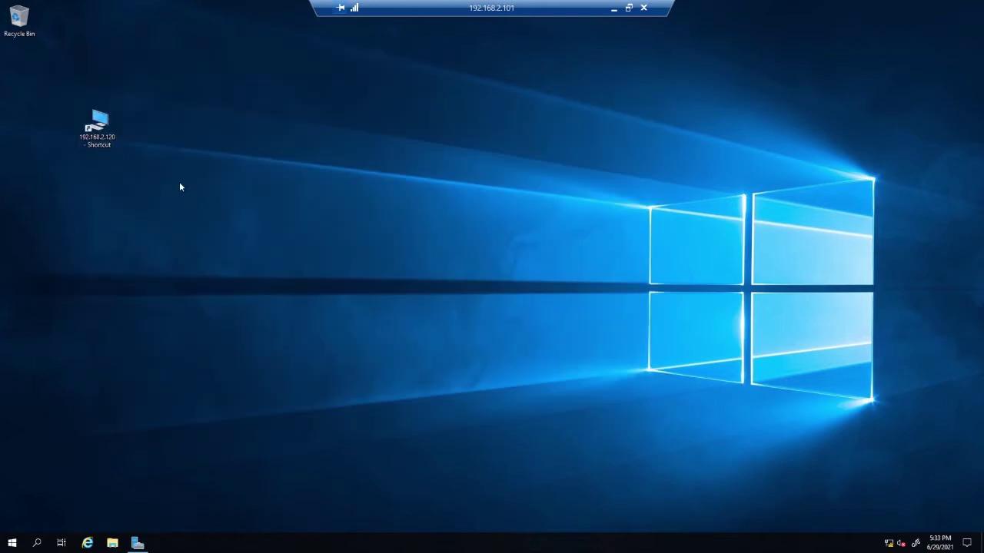
Step: Browse the 192.168.2.120 share to cv_6_8_21\DownloadPackageLocation\Windows and run Setup as administrator
double_click(96, 124)
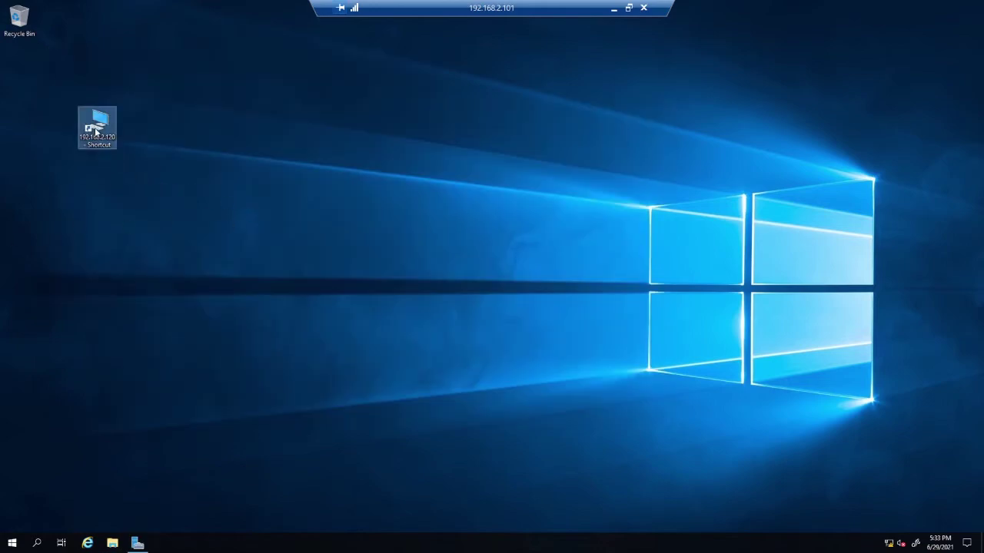
click(593, 279)
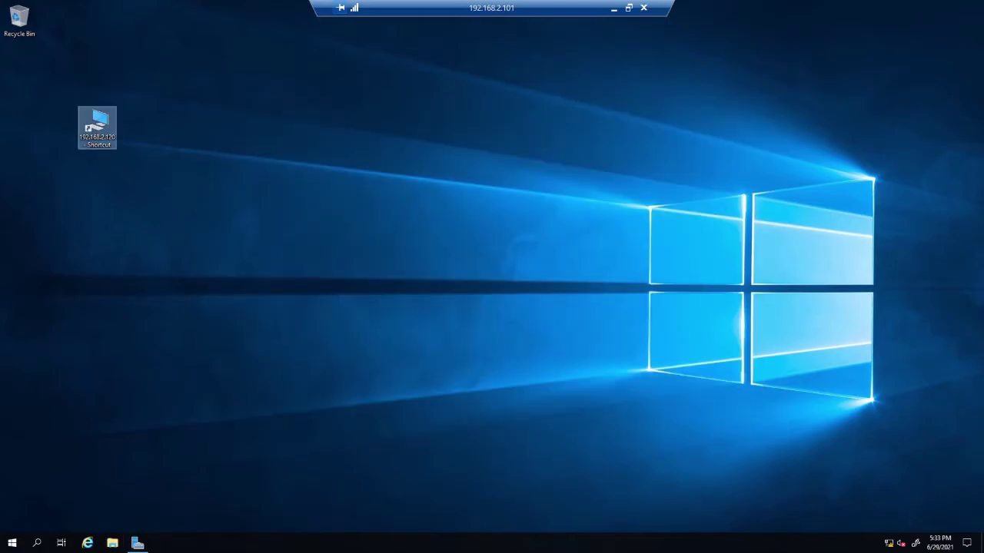
key(Return)
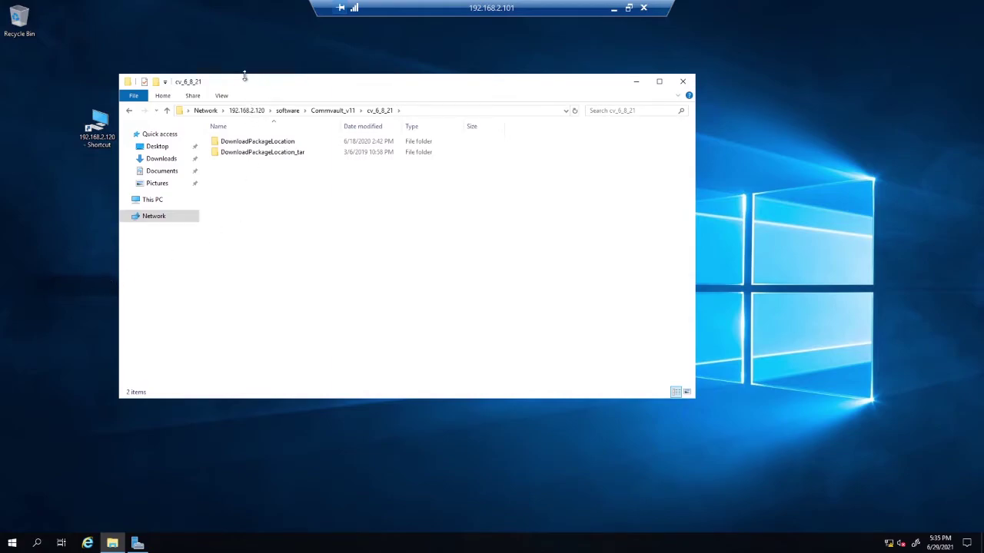
double_click(262, 146)
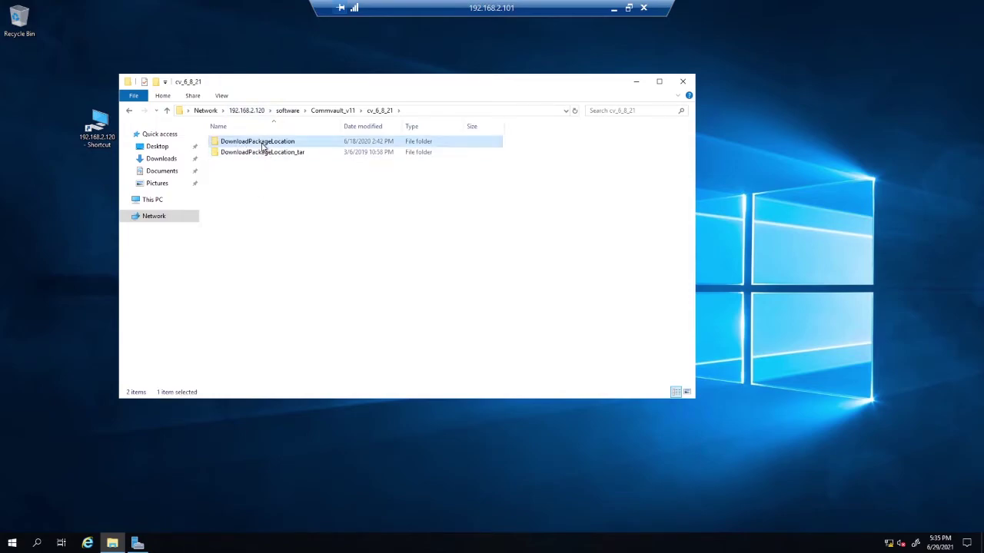
click(229, 168)
double_click(229, 168)
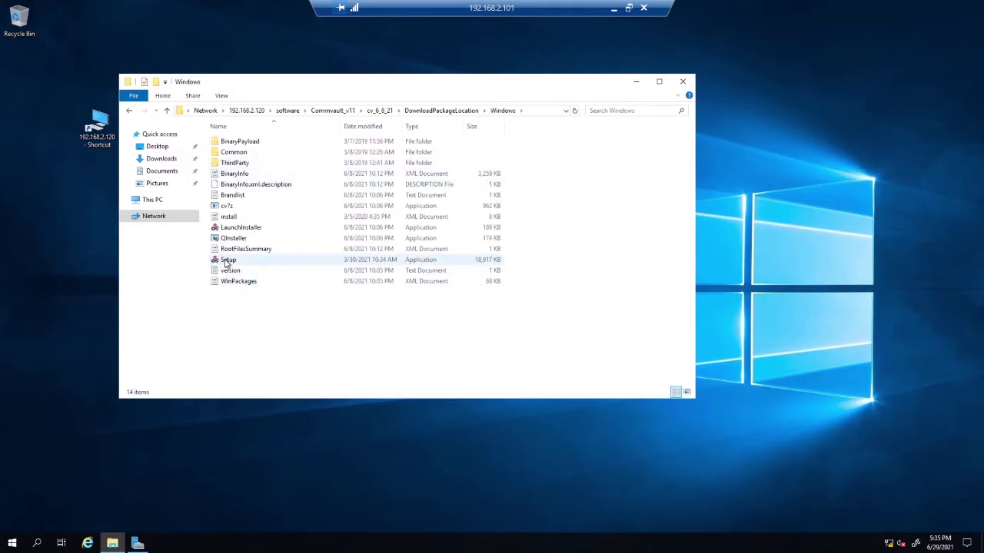
right_click(224, 263)
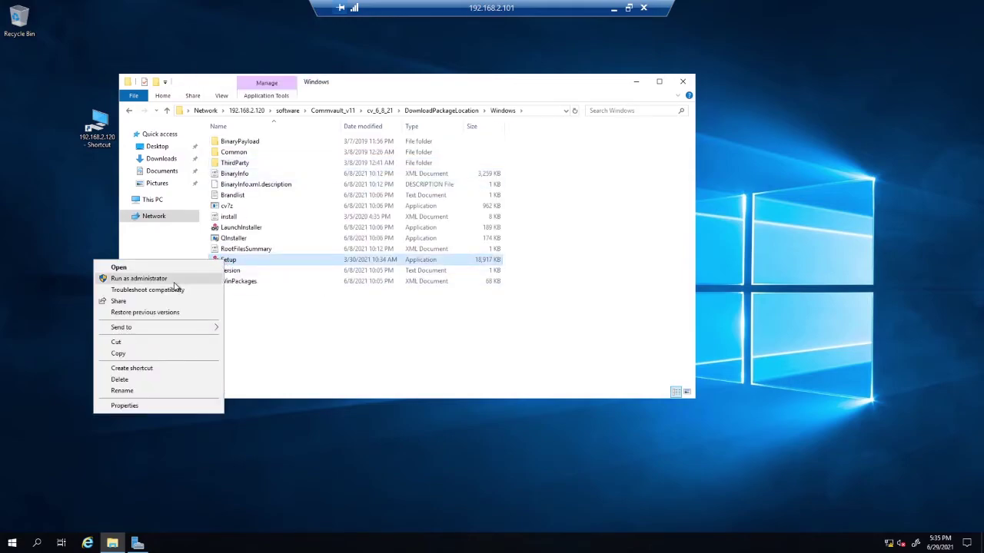
click(174, 280)
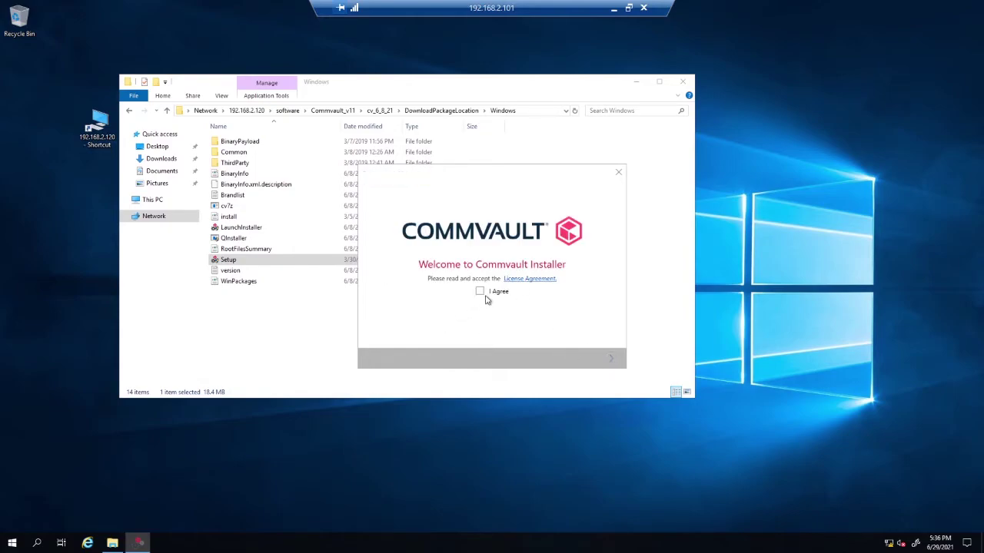
Step: Accept the licence, install packages on this computer, and keep the default ContentStore path
click(479, 292)
click(609, 361)
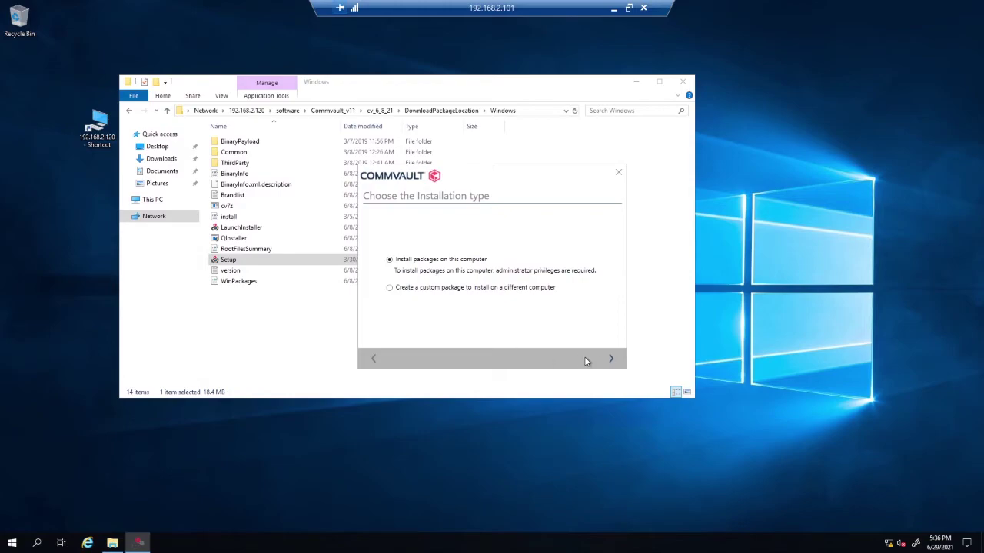
click(609, 363)
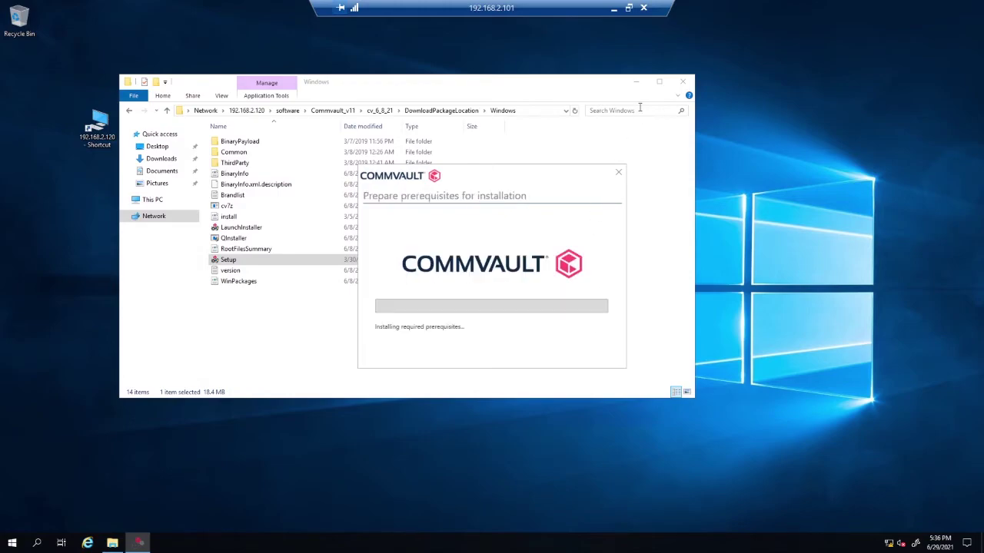
click(635, 82)
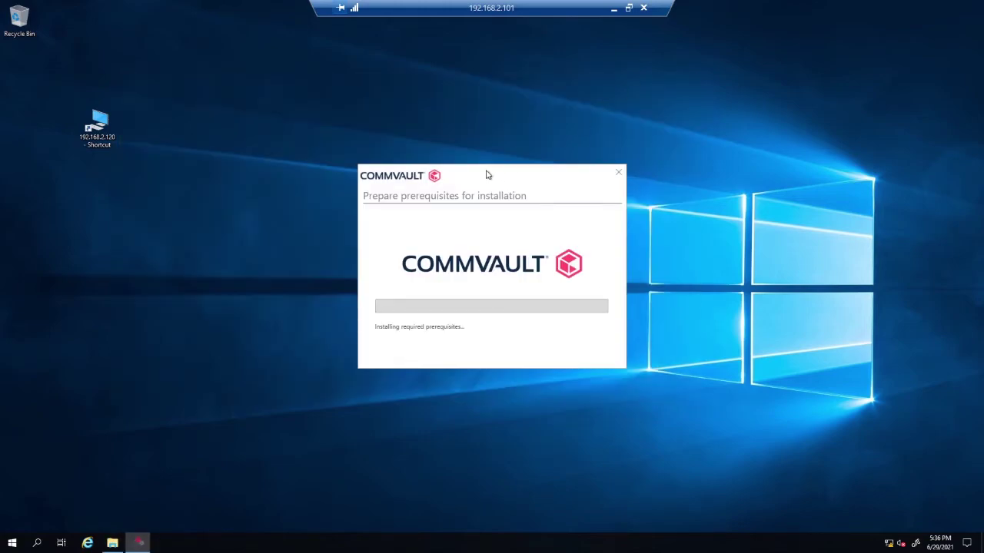
drag(487, 174, 394, 136)
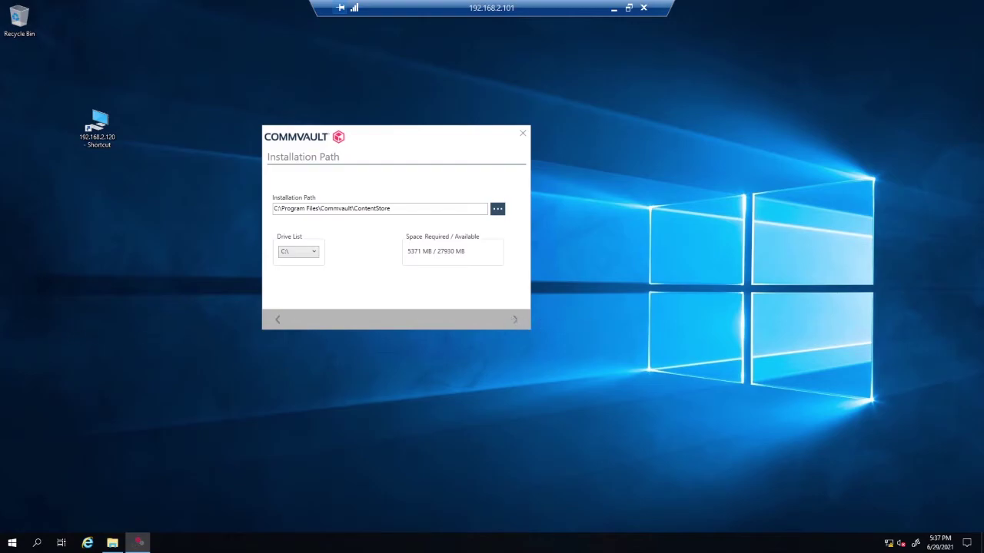
key(Return)
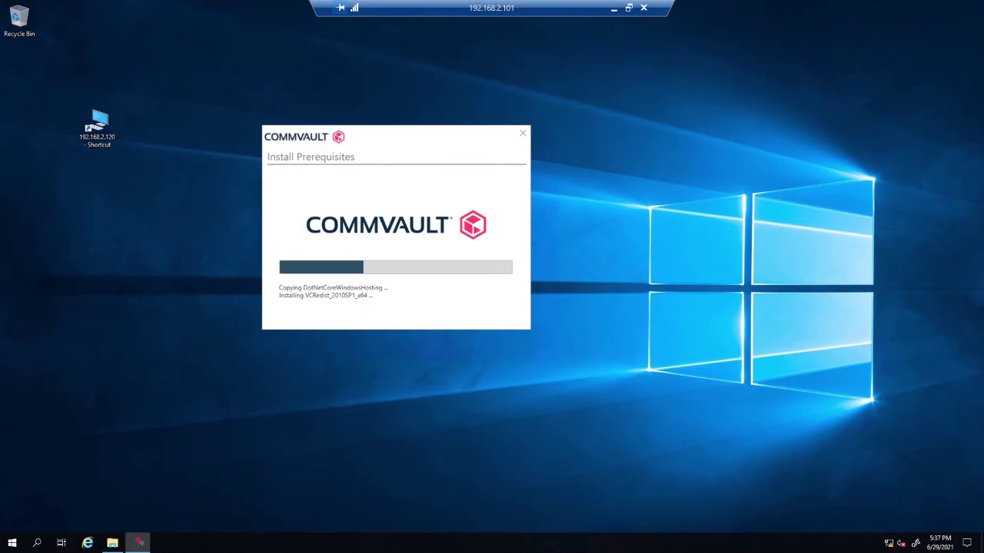
key(alt+Tab)
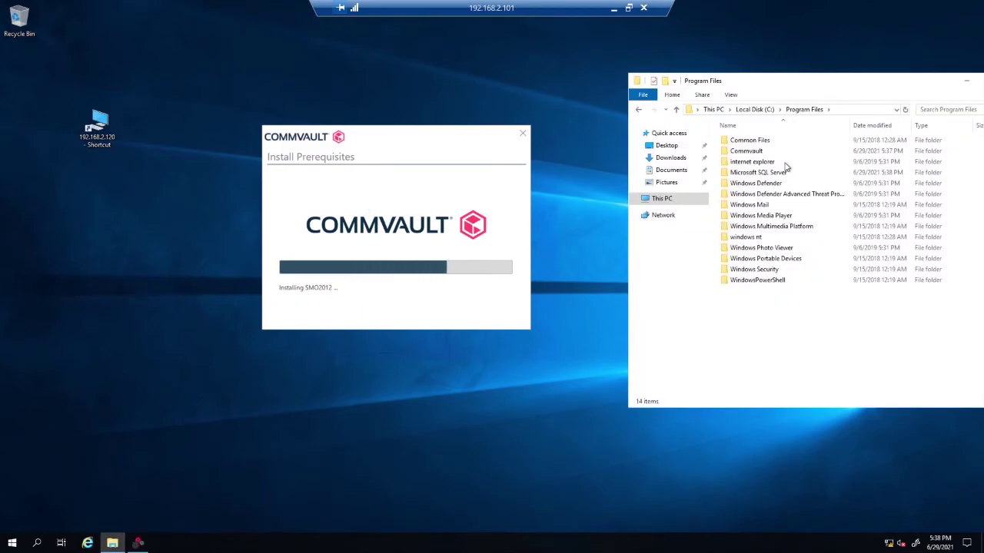
Step: Check the new Program Files folders and CommVault Systems registry key, ending on Installer\Data values
click(757, 153)
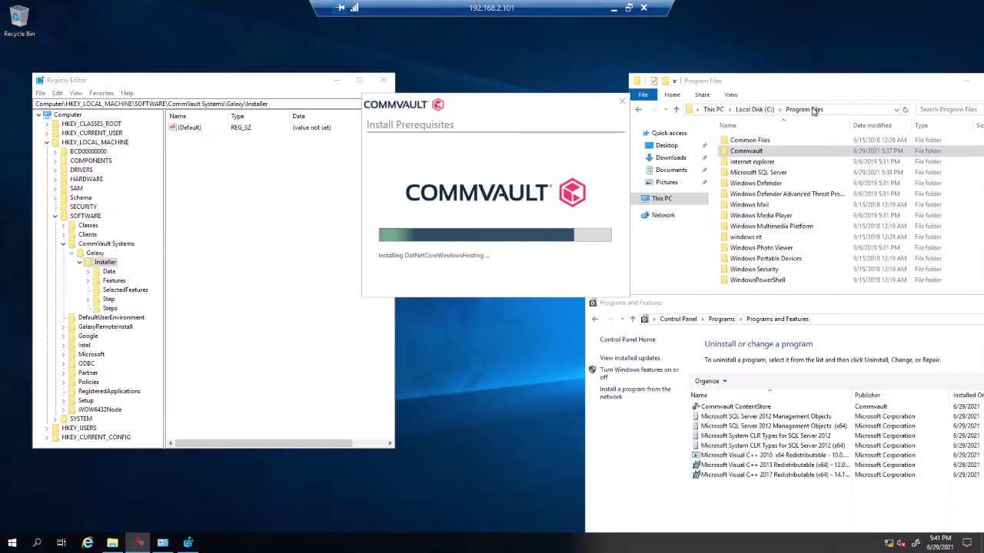
click(796, 437)
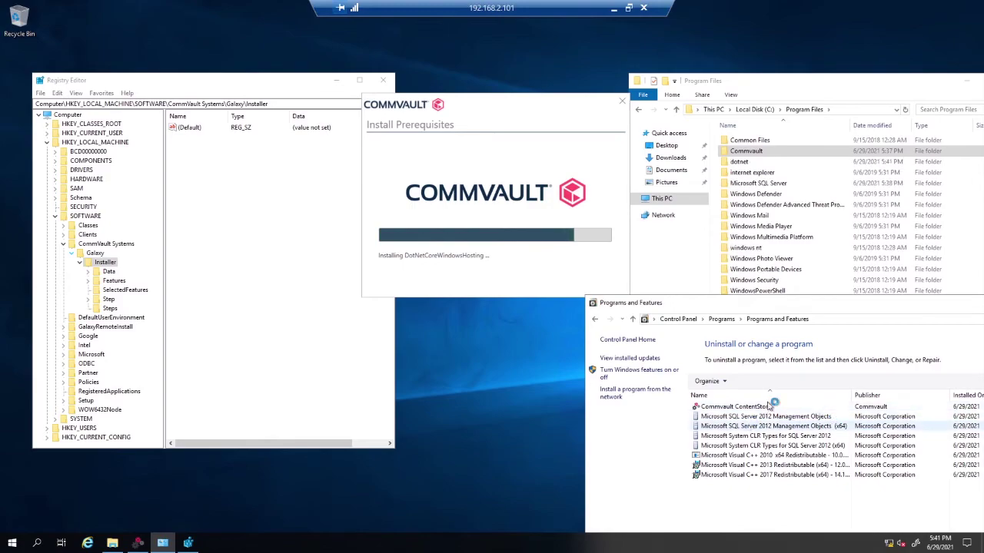
drag(757, 85, 752, 84)
click(238, 82)
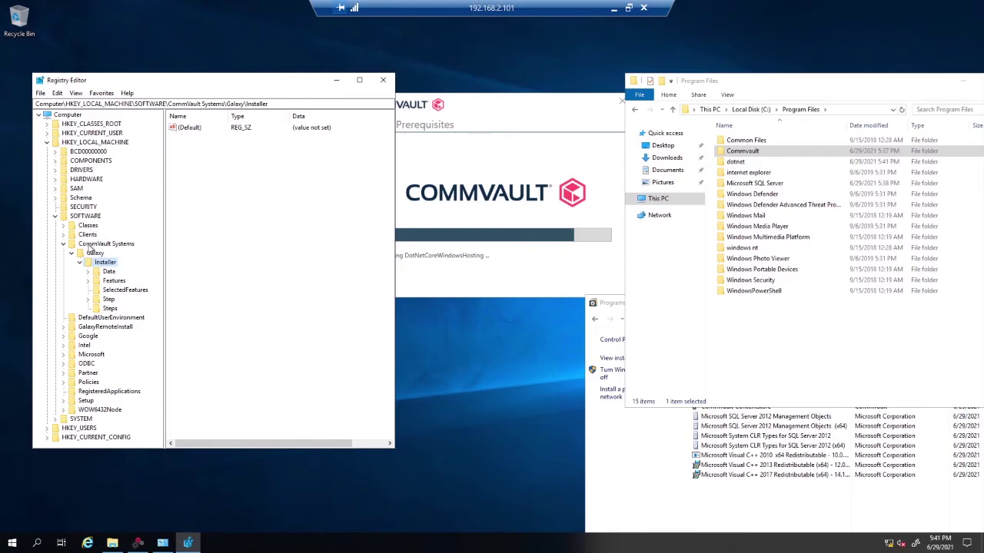
click(96, 244)
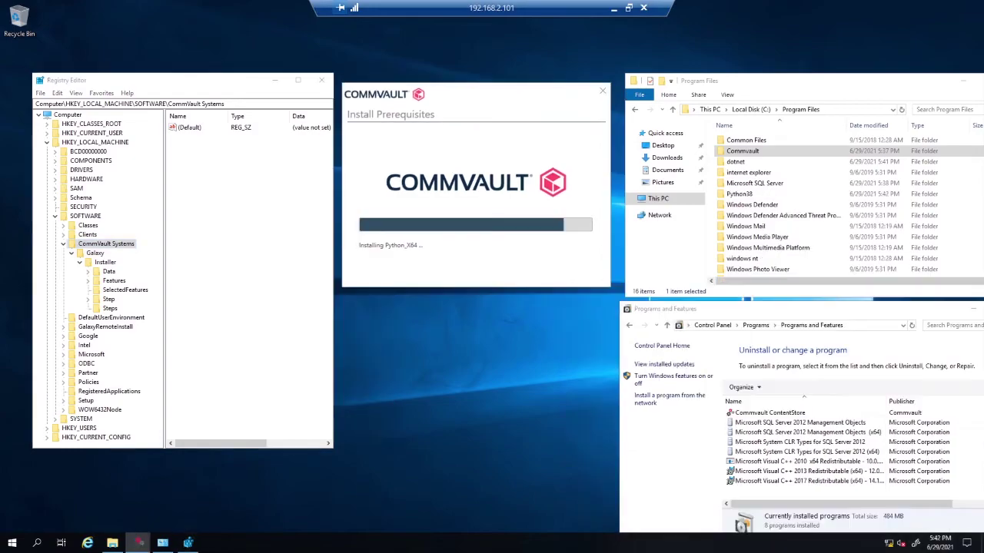
click(784, 188)
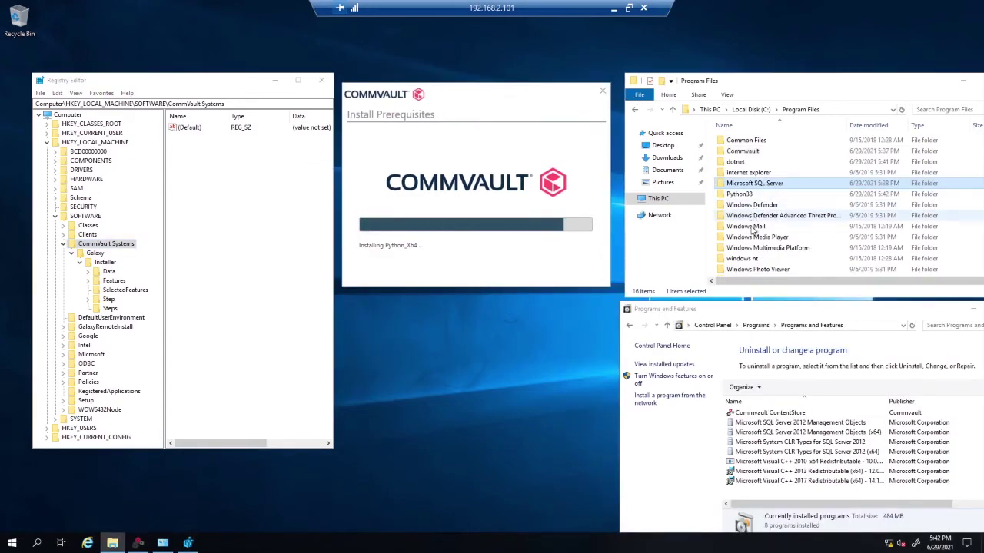
scroll(806, 250, down, 1)
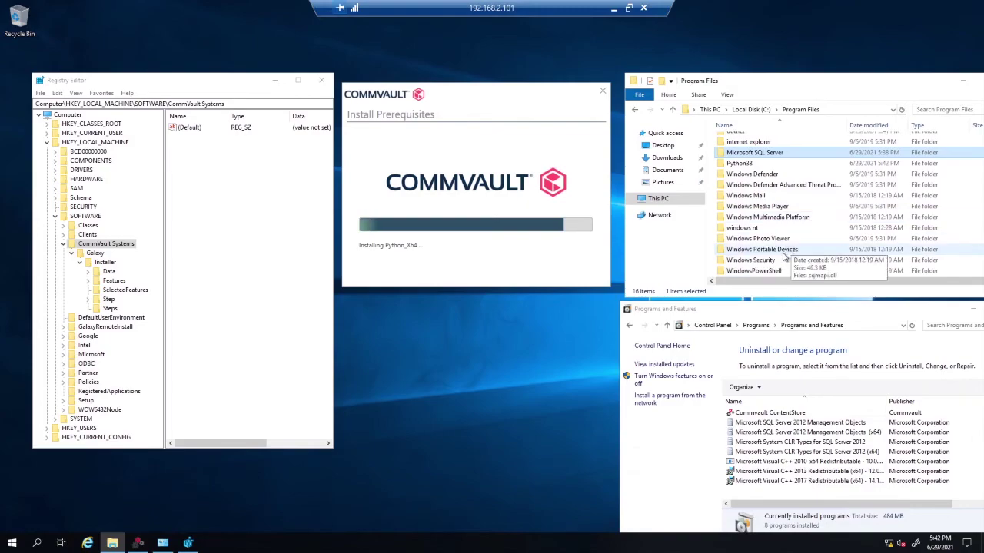
scroll(788, 253, up, 1)
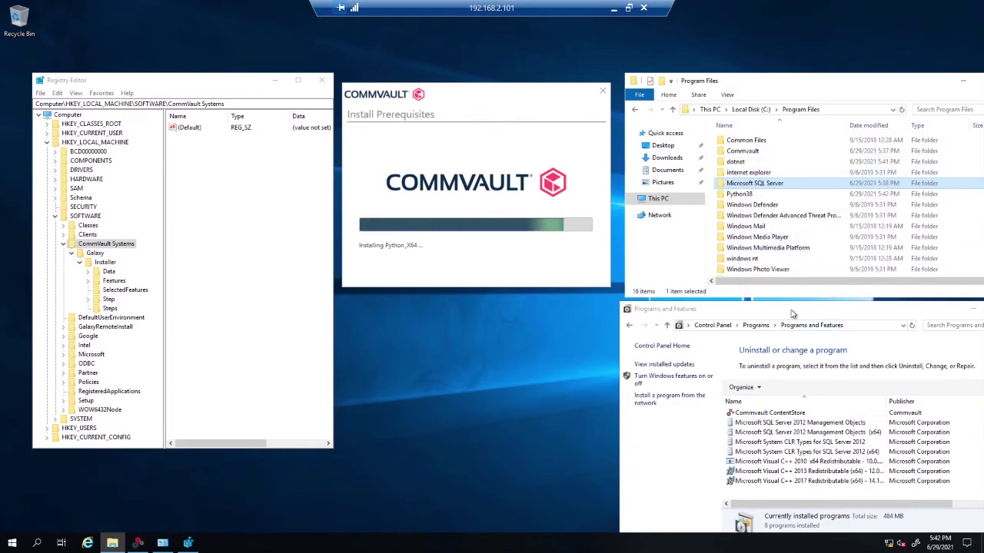
click(811, 390)
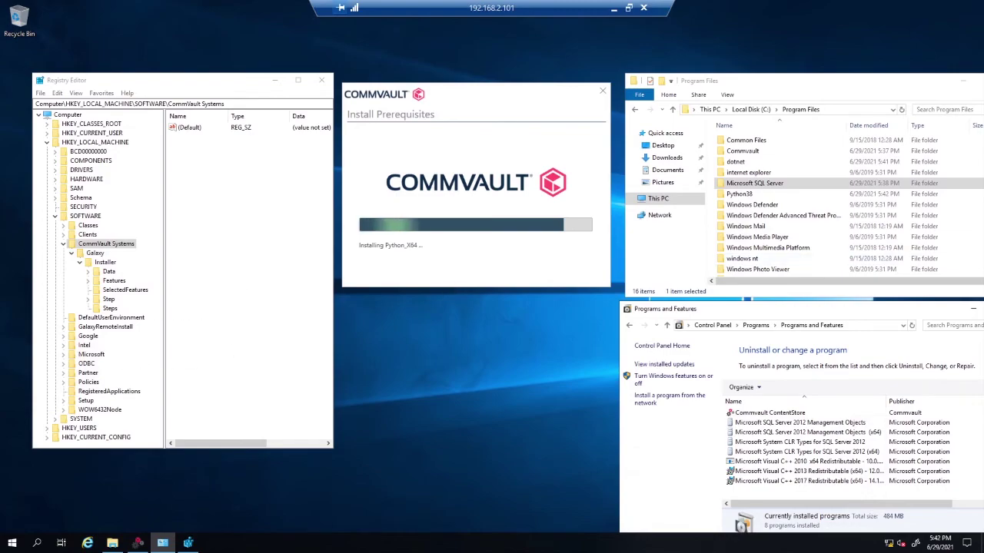
click(108, 271)
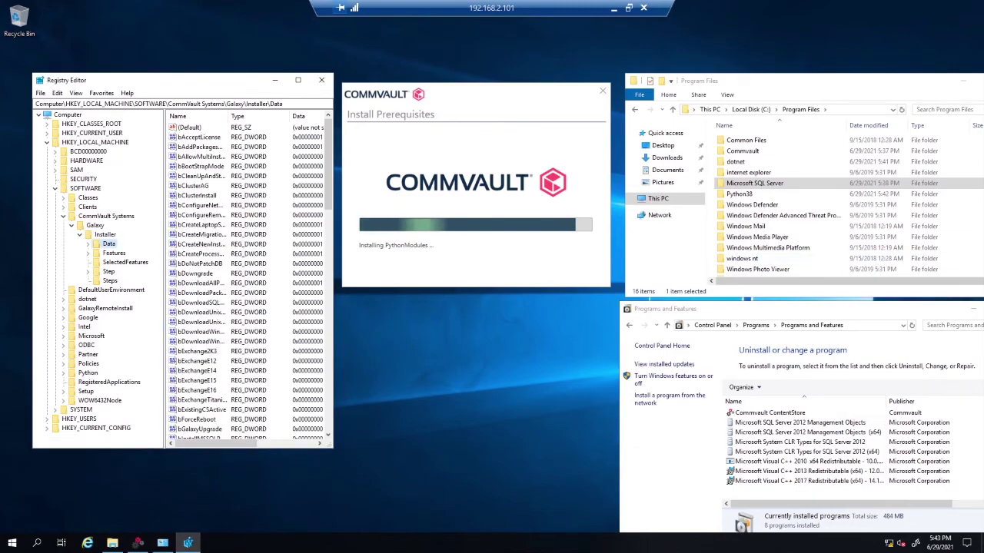
Step: Review the installer's Steps and SelectedFeatures registry values, scrolling through the step entries
click(110, 281)
click(125, 262)
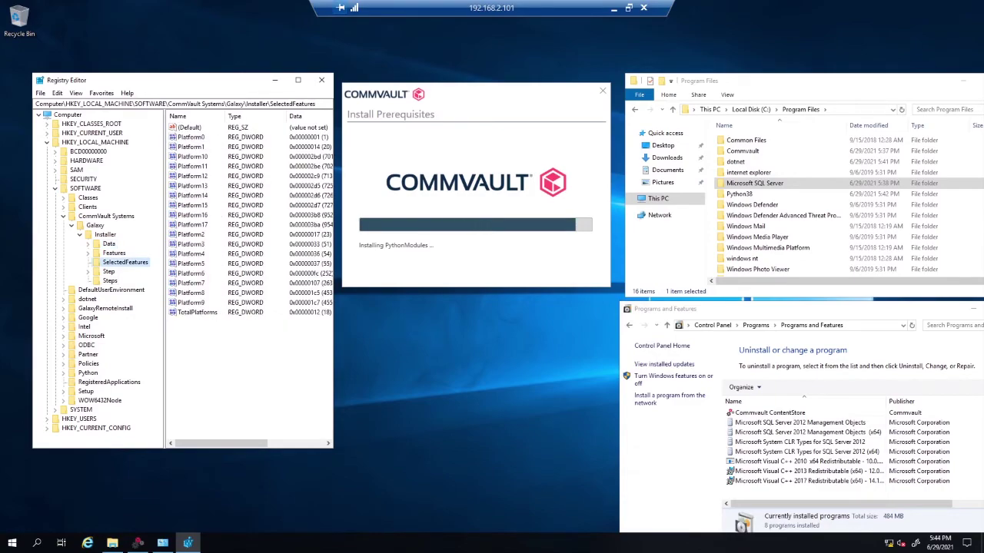
click(110, 281)
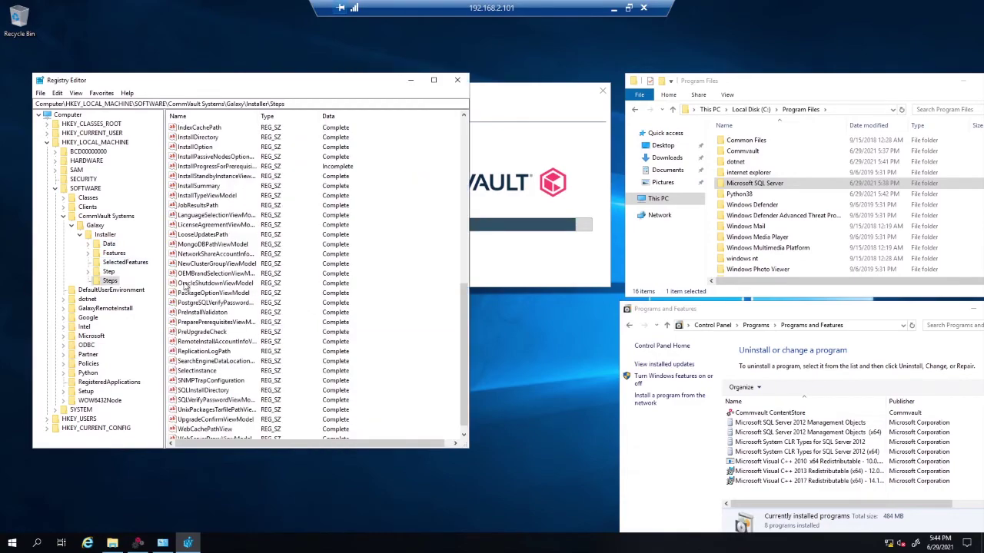
click(243, 254)
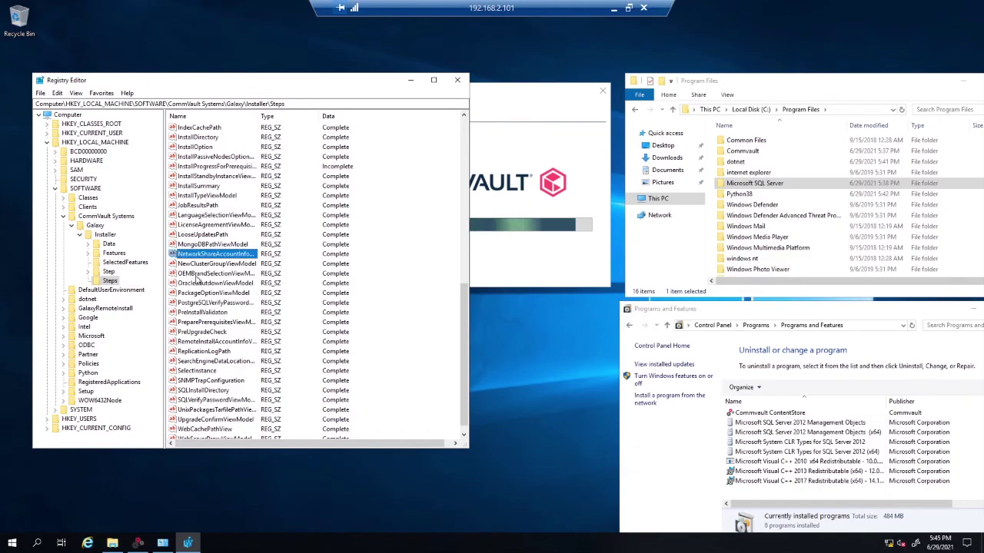
click(101, 224)
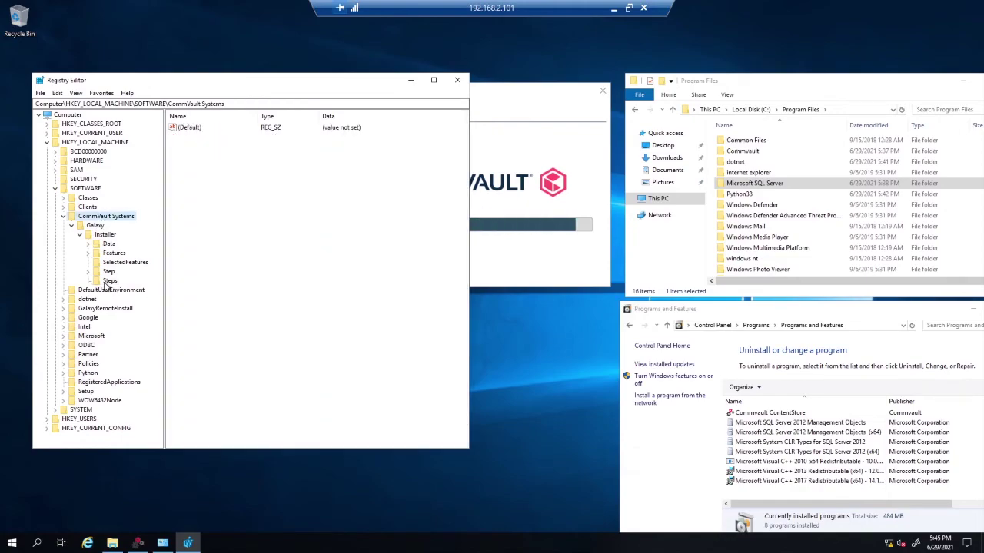
click(109, 282)
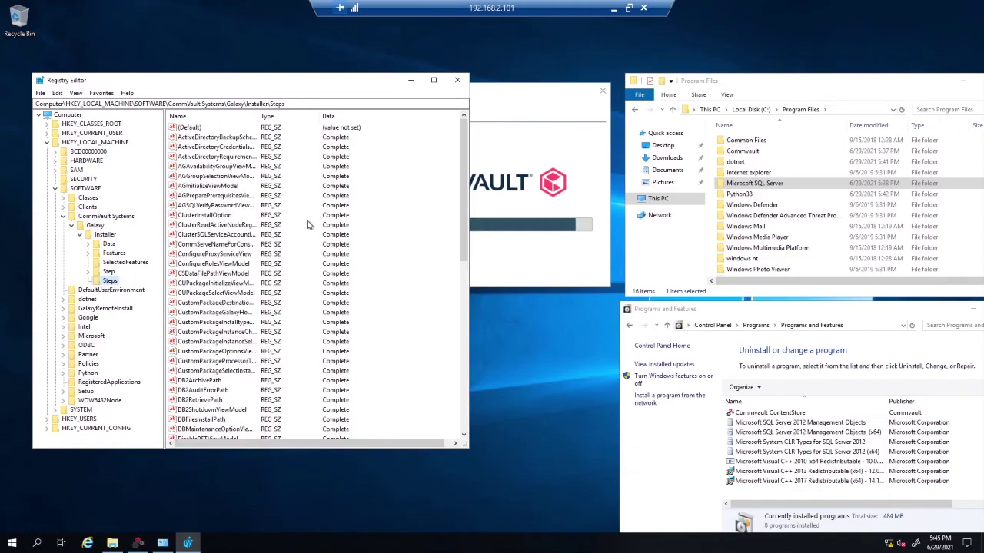
scroll(311, 226, down, 10)
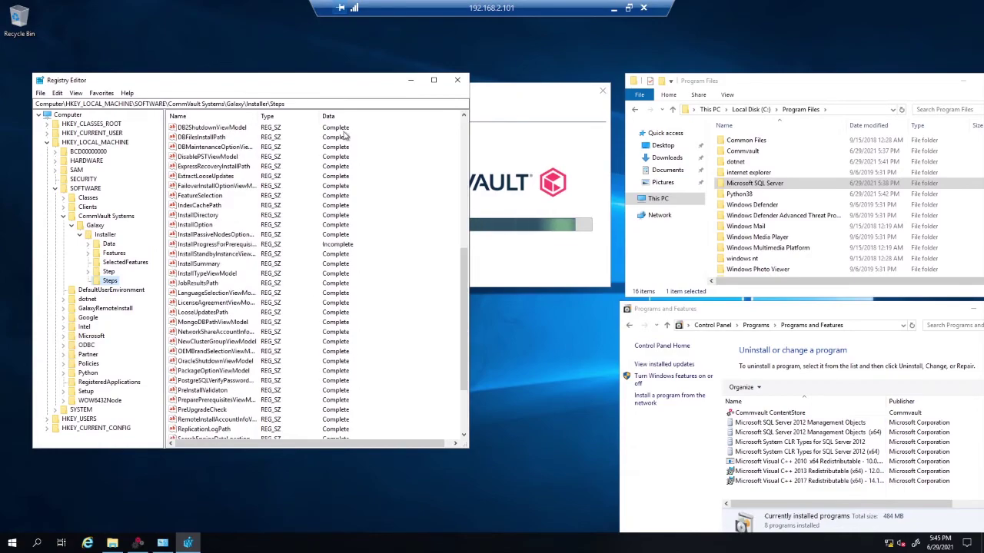
scroll(341, 223, down, 3)
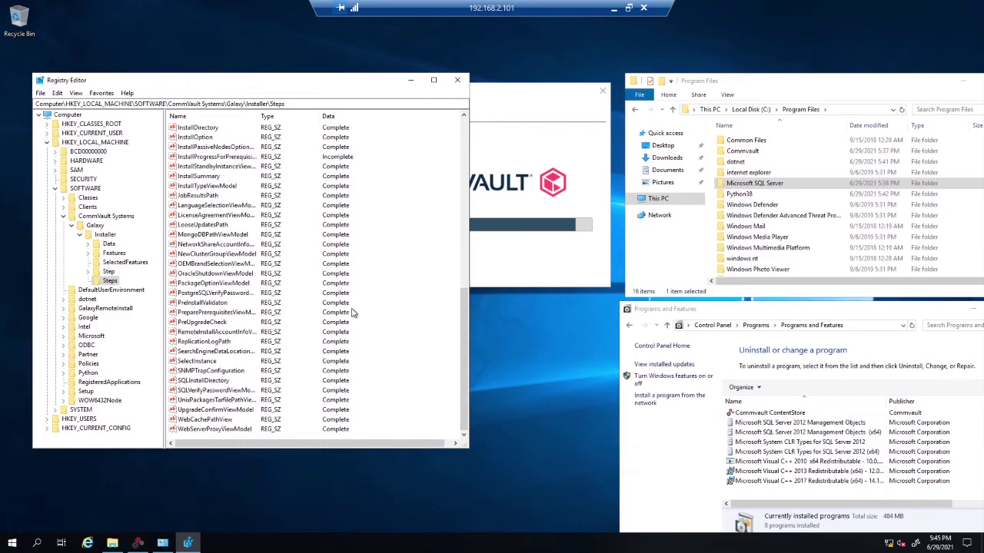
scroll(301, 326, up, 5)
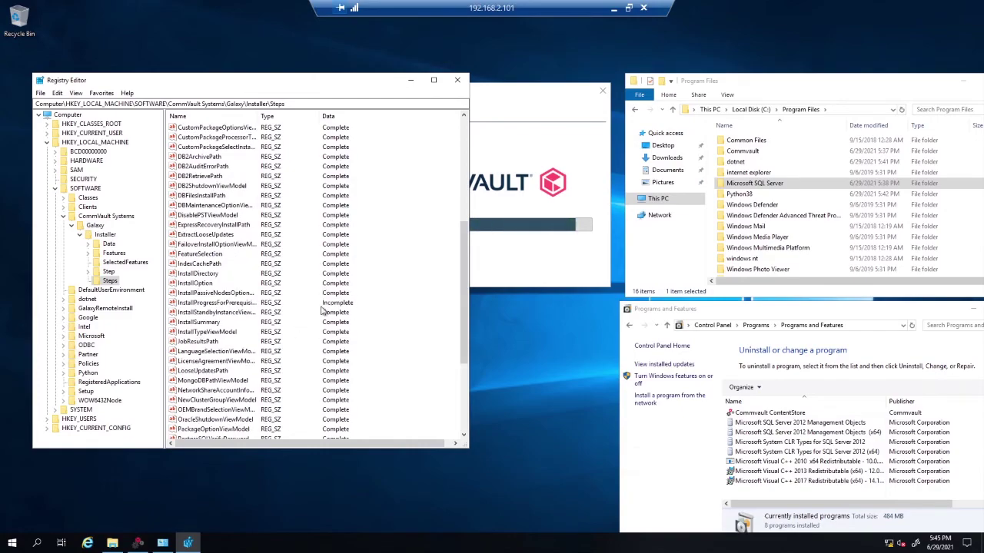
scroll(282, 325, down, 5)
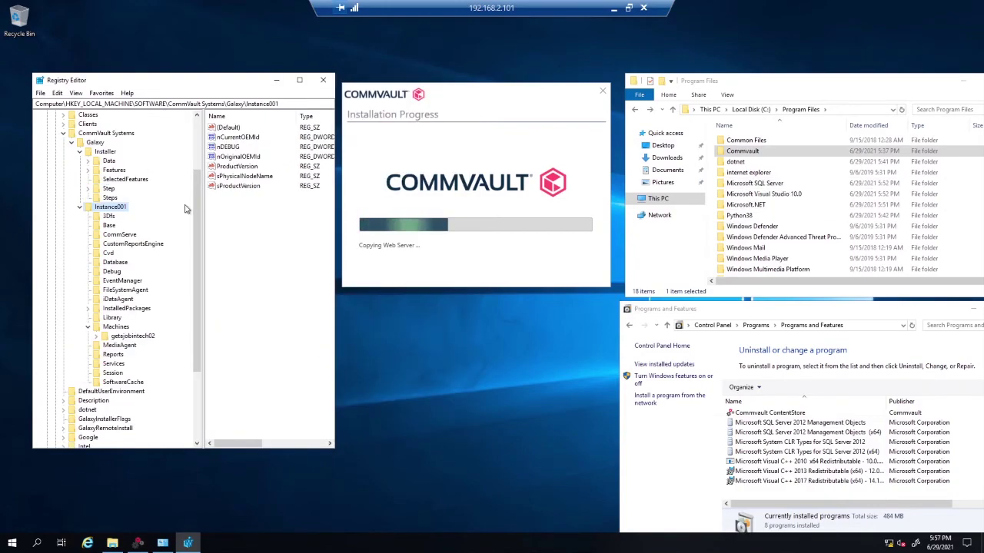
Step: Browse Instance001 > Machines in Registry Editor and select the getajobintech02 key to view its values
click(219, 215)
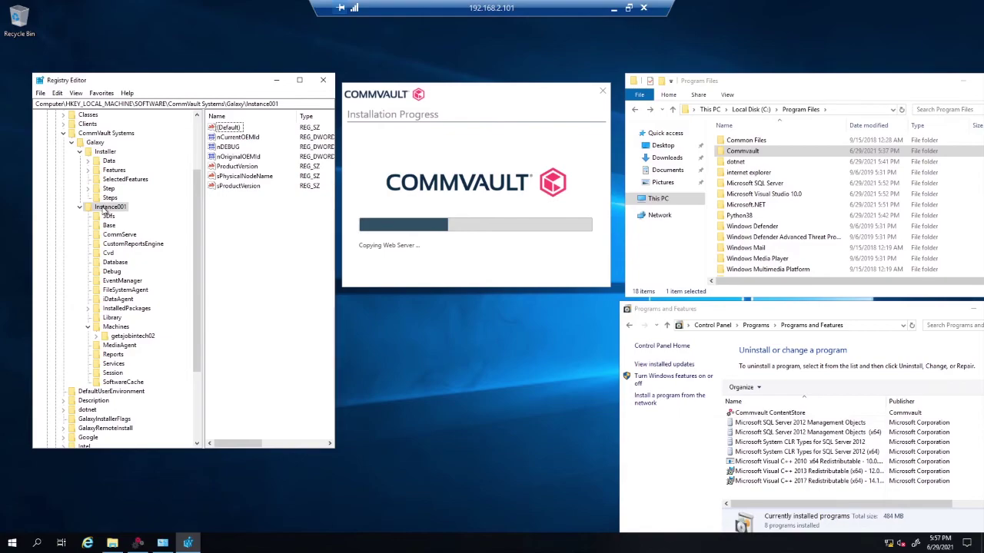
click(105, 210)
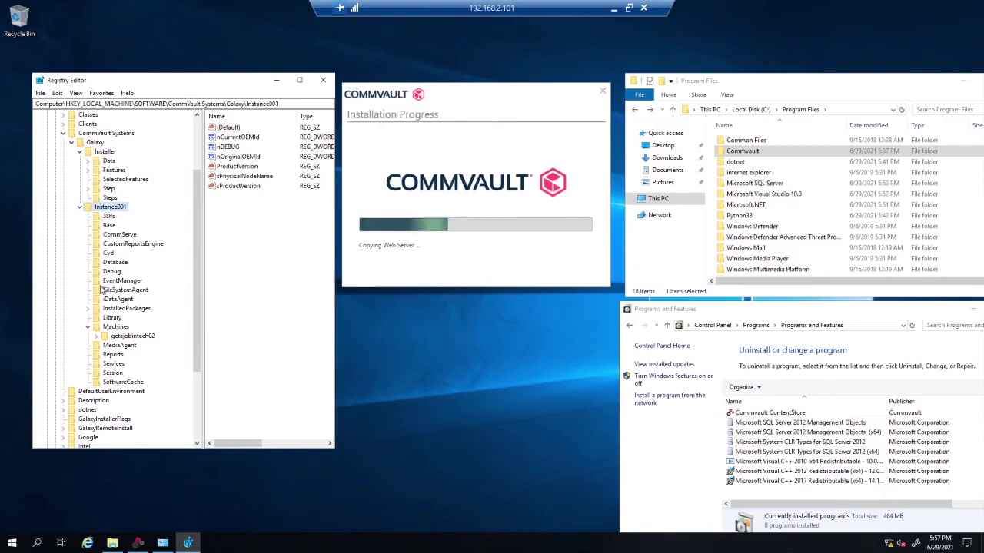
click(117, 328)
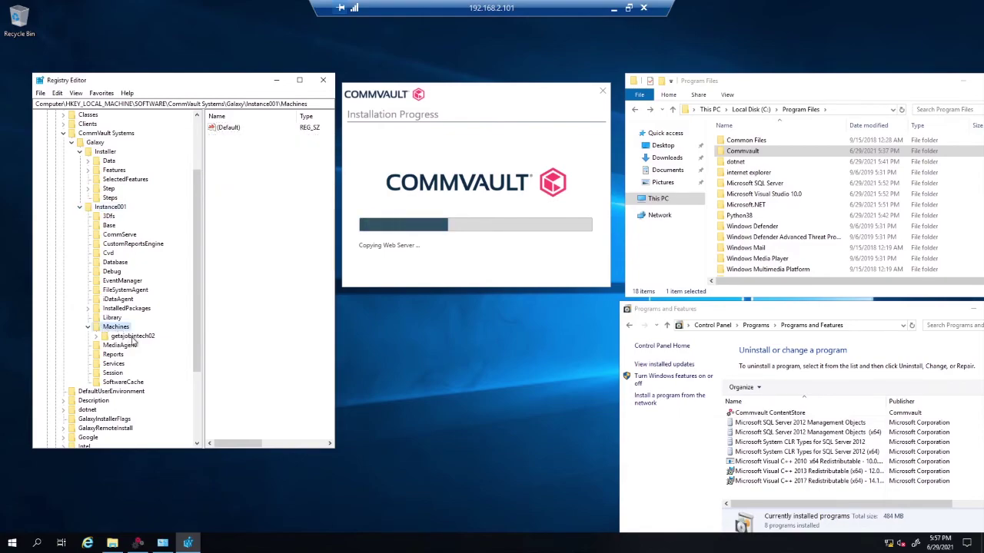
click(110, 208)
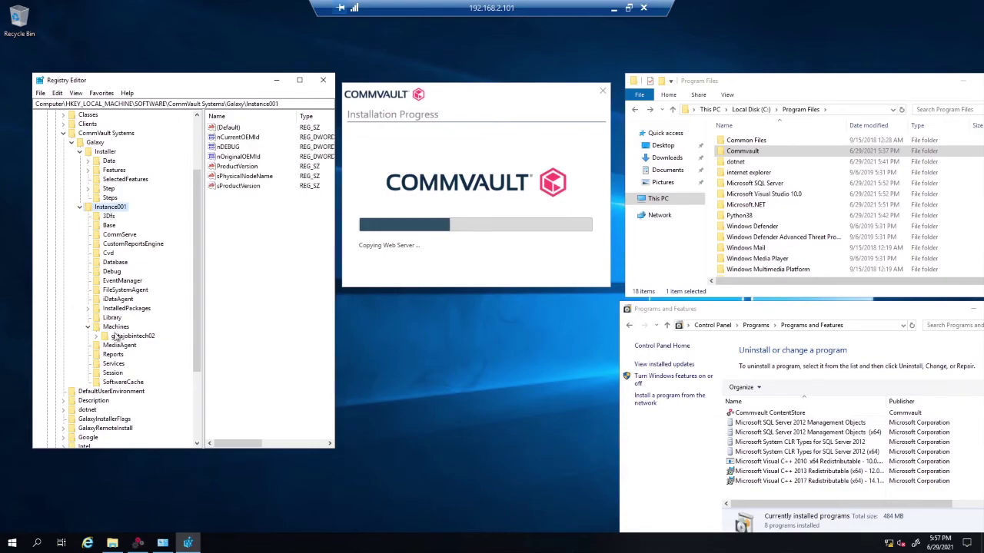
click(132, 337)
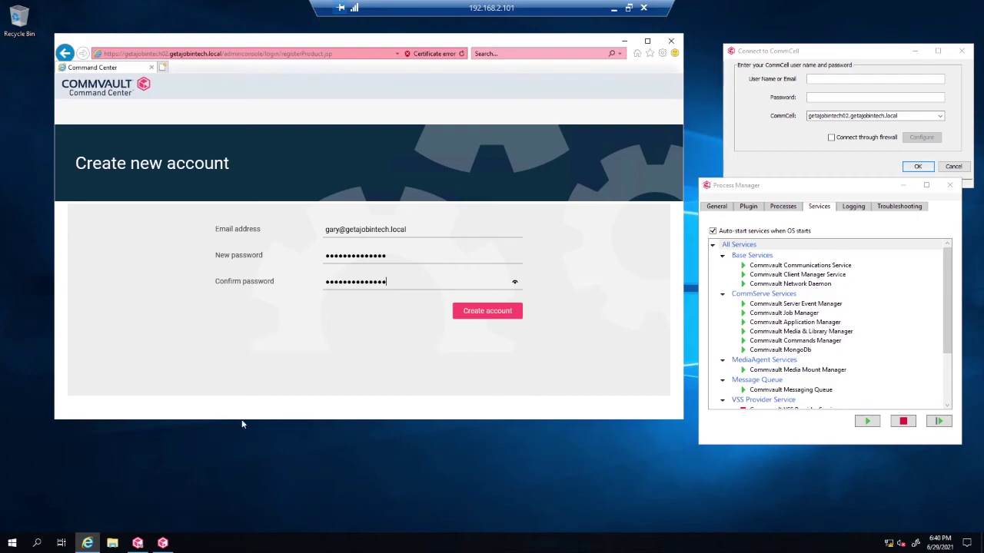
Step: Show the three installed Commvault apps from Start and bring the CommCell sign-in dialog forward
click(21, 547)
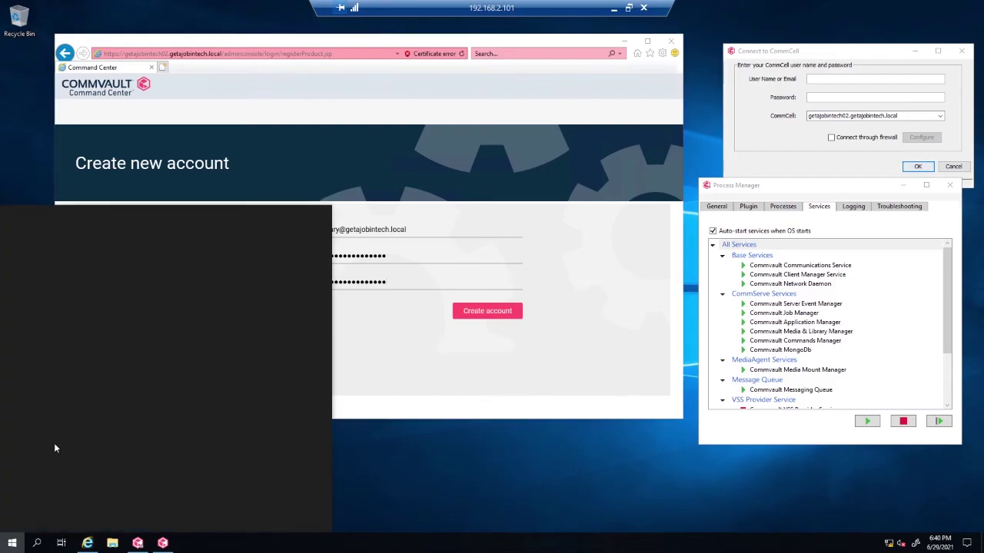
click(80, 331)
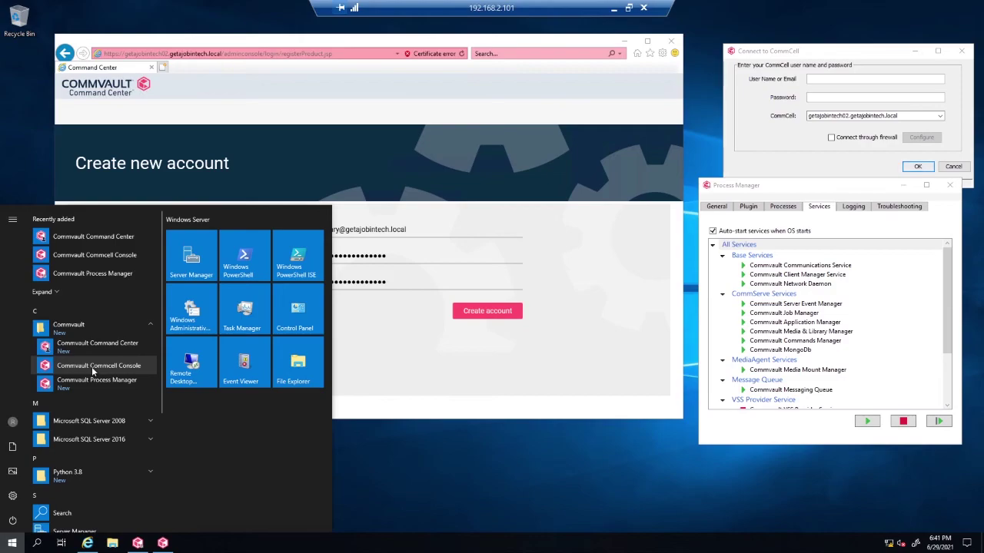
click(788, 78)
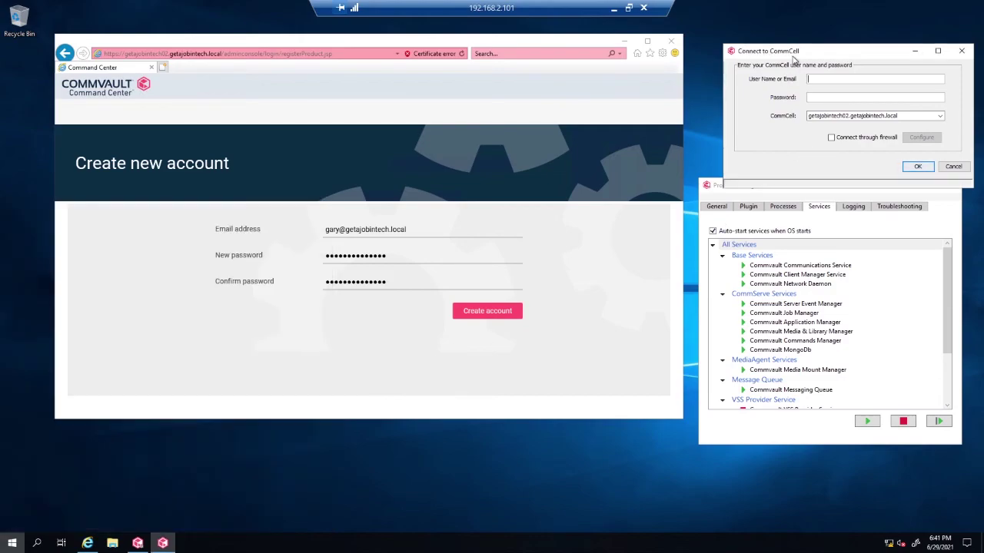
Step: Reopen the Commvault apps list and move the Process Manager window slightly lower
click(12, 542)
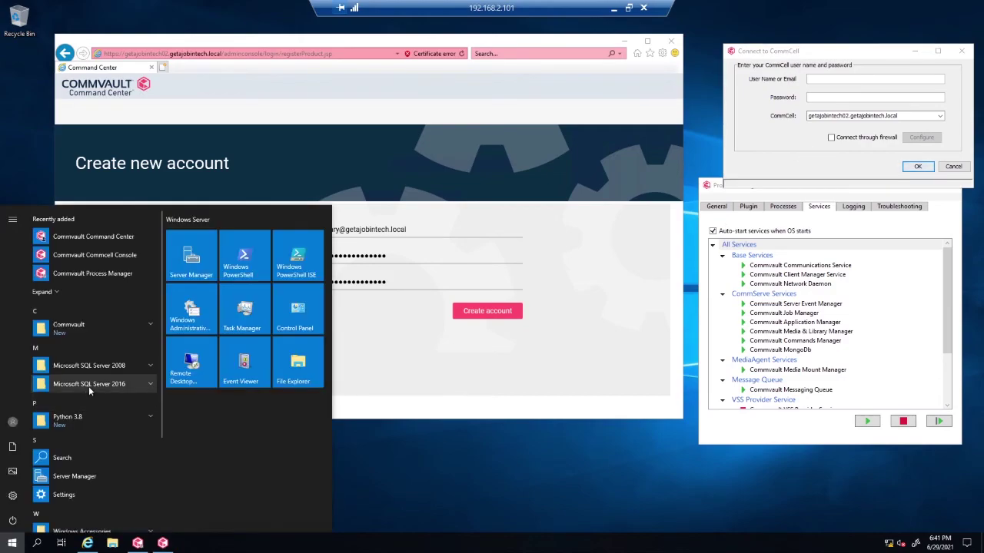
click(74, 328)
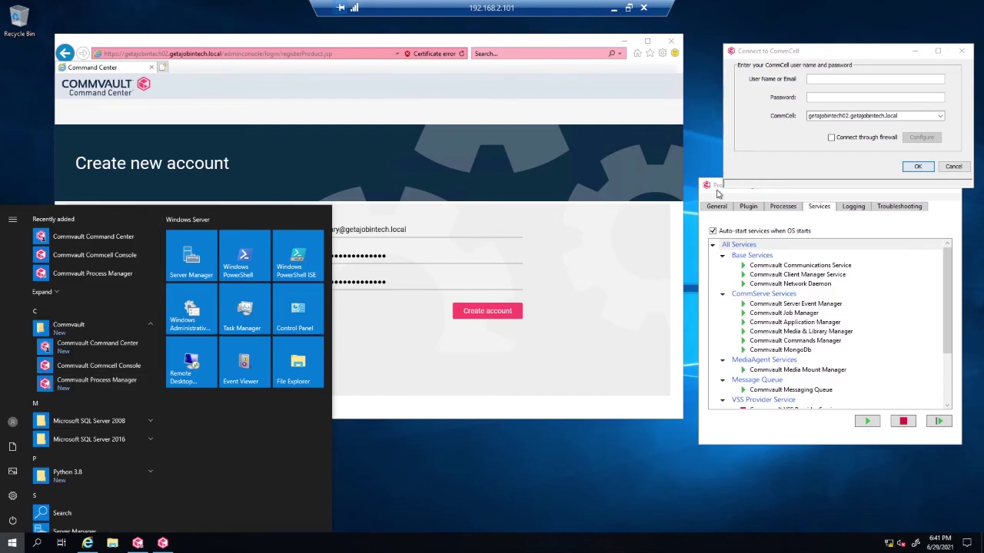
drag(717, 193, 703, 222)
scroll(849, 399, down, 1)
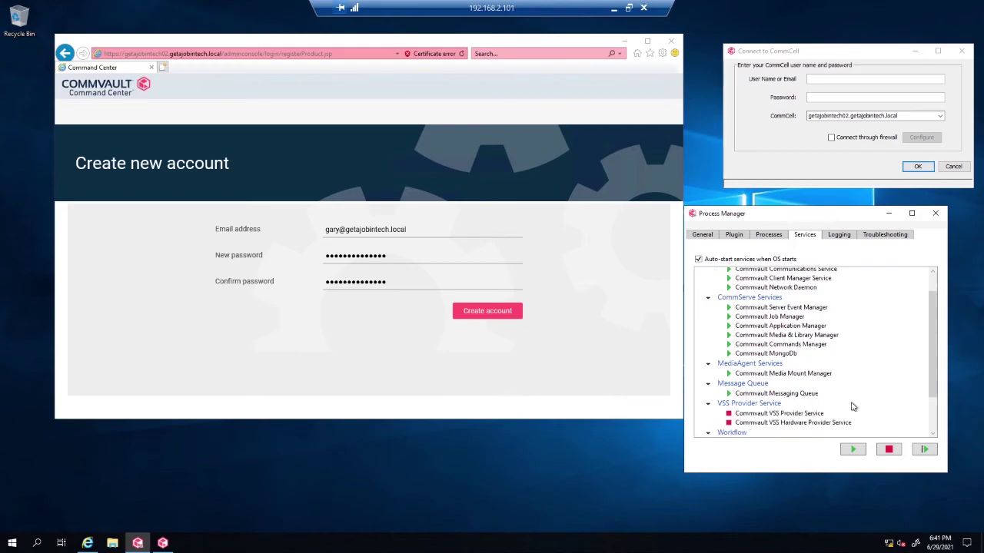
scroll(857, 381, up, 1)
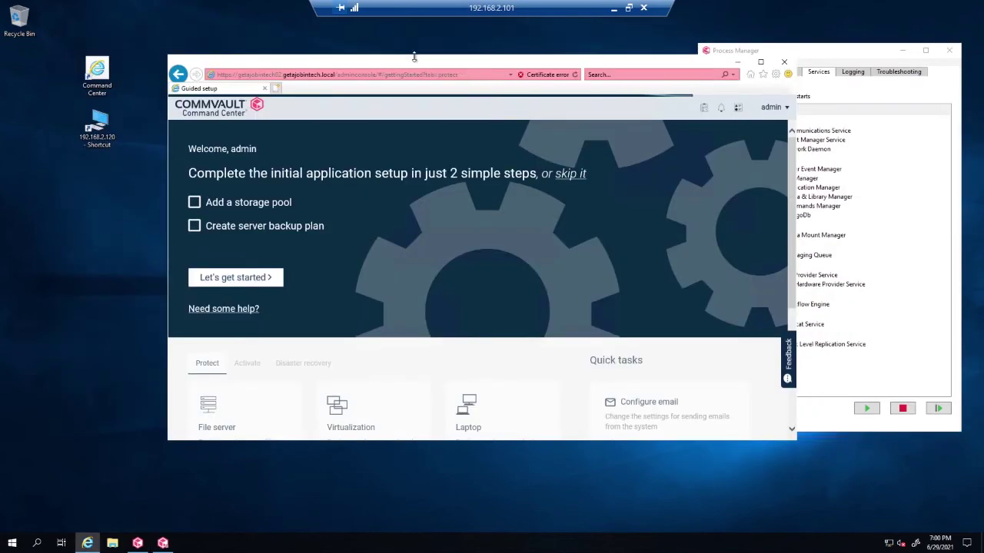
Step: Sign in to the CommCell Console with the domain user's e-mail and password
drag(407, 59, 327, 52)
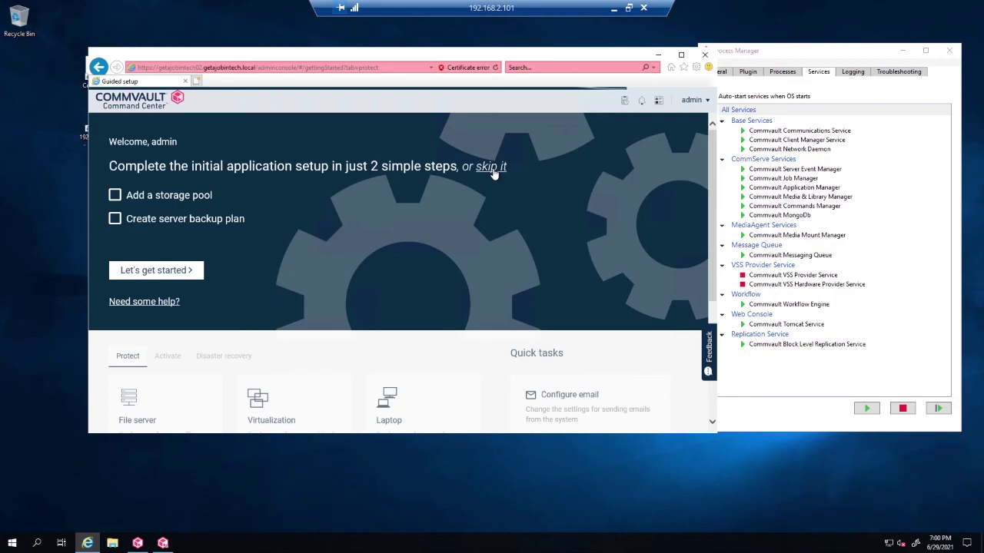
click(163, 542)
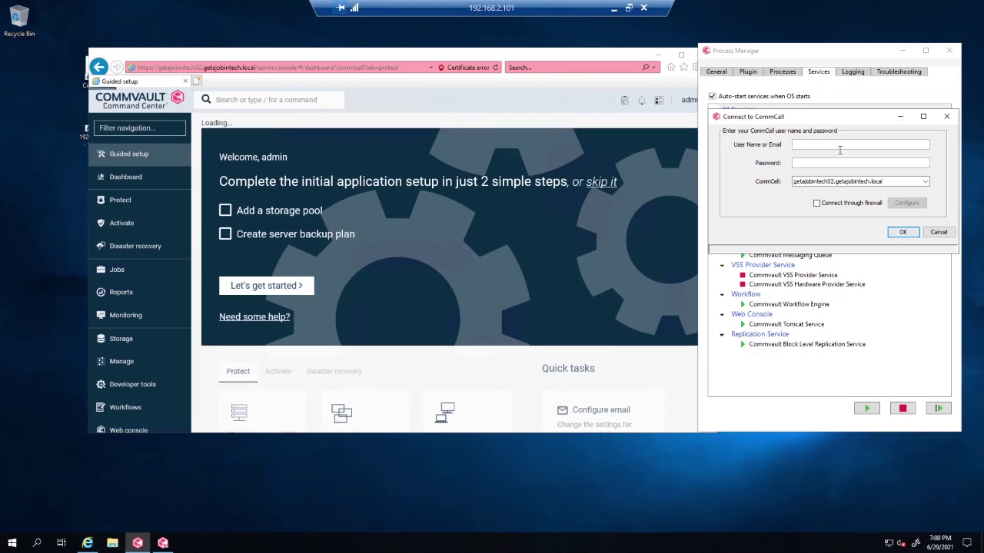
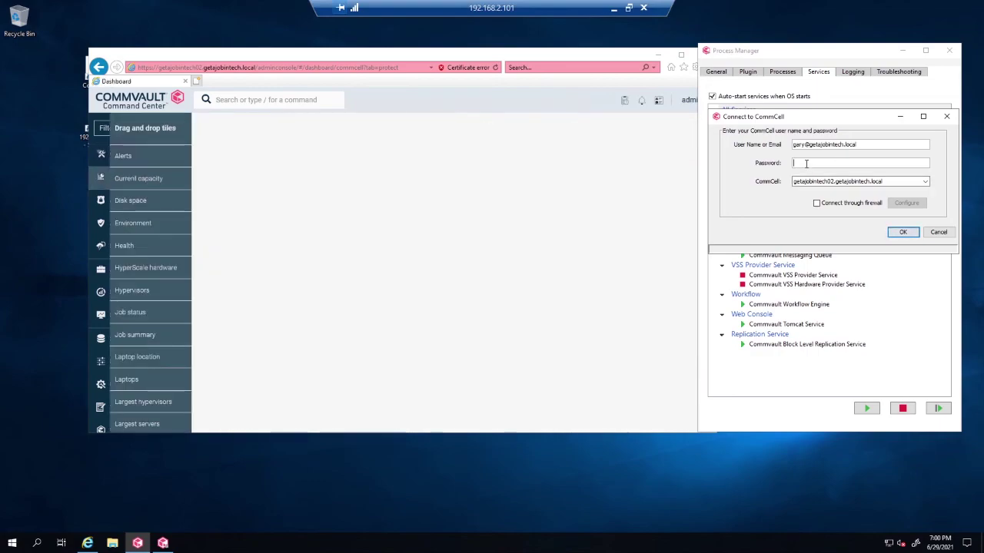
text(**************)
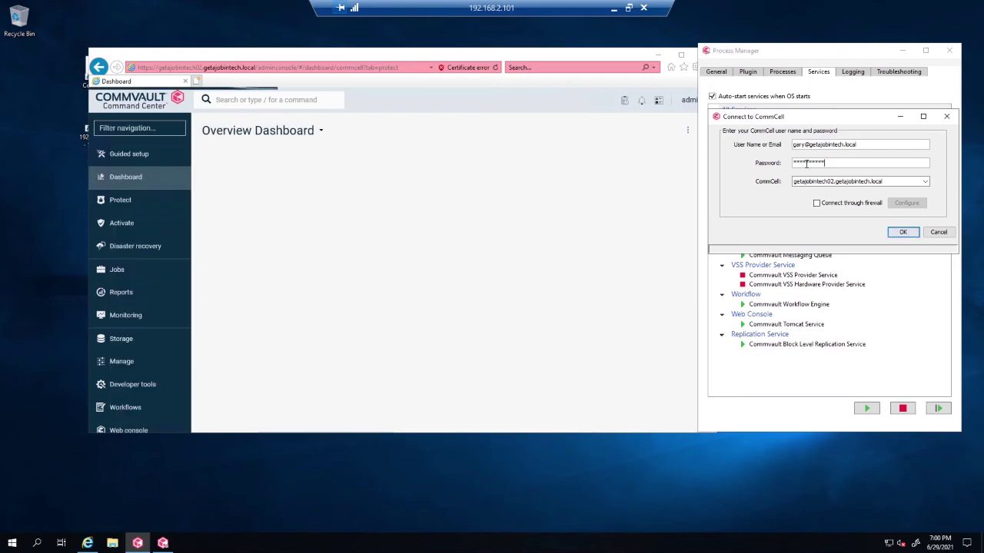
click(903, 231)
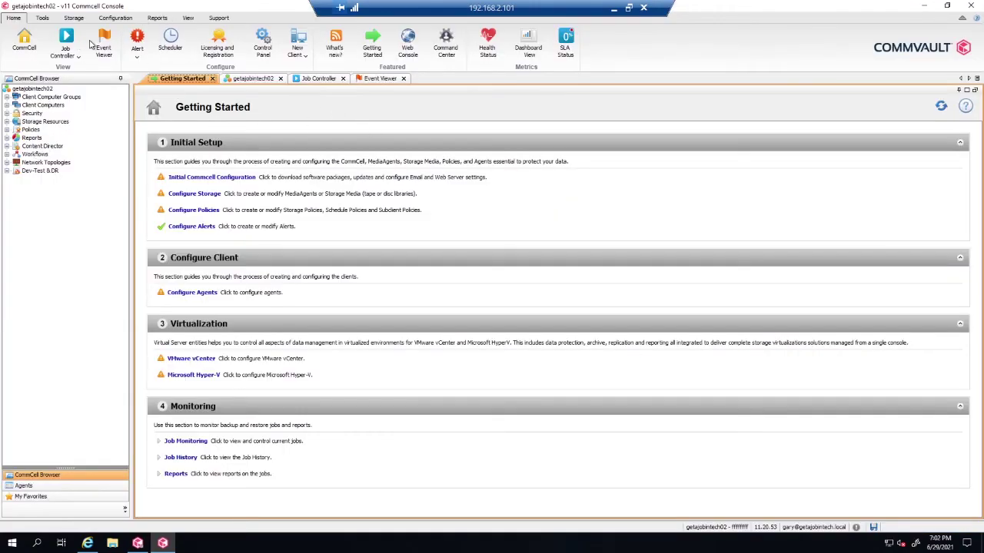
Step: Restore the CommCell Console to a smaller window, shift it right, and bring Command Center forward
double_click(169, 9)
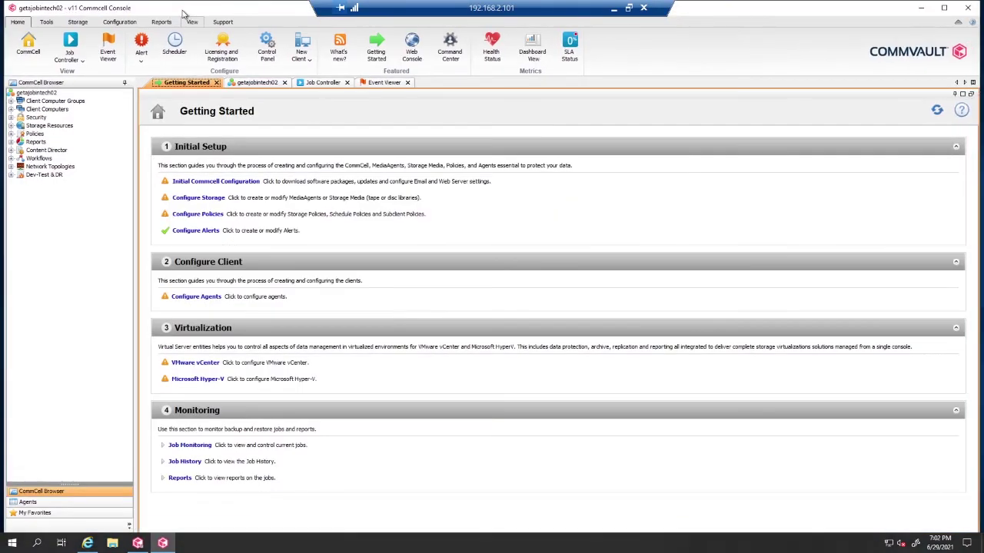
click(945, 8)
double_click(841, 9)
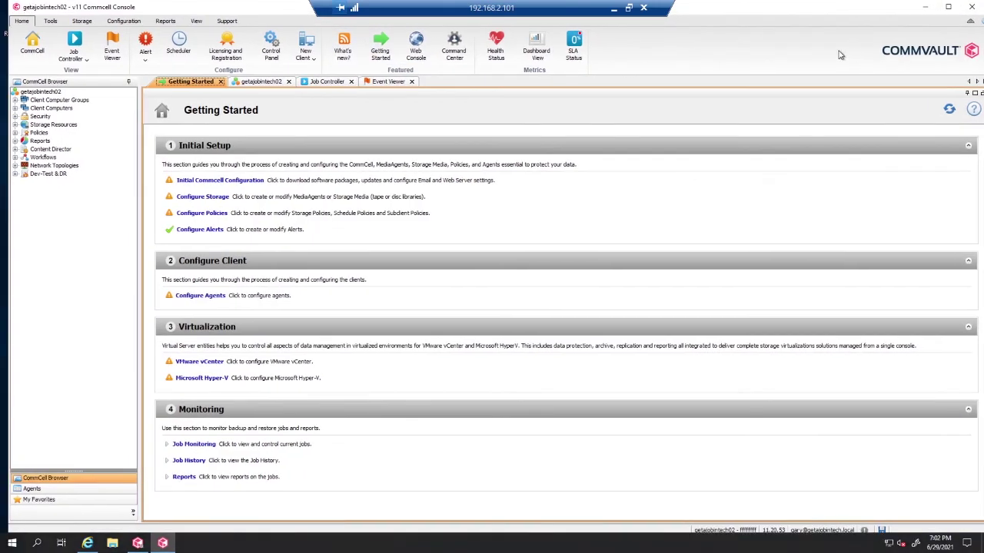
drag(356, 61, 630, 66)
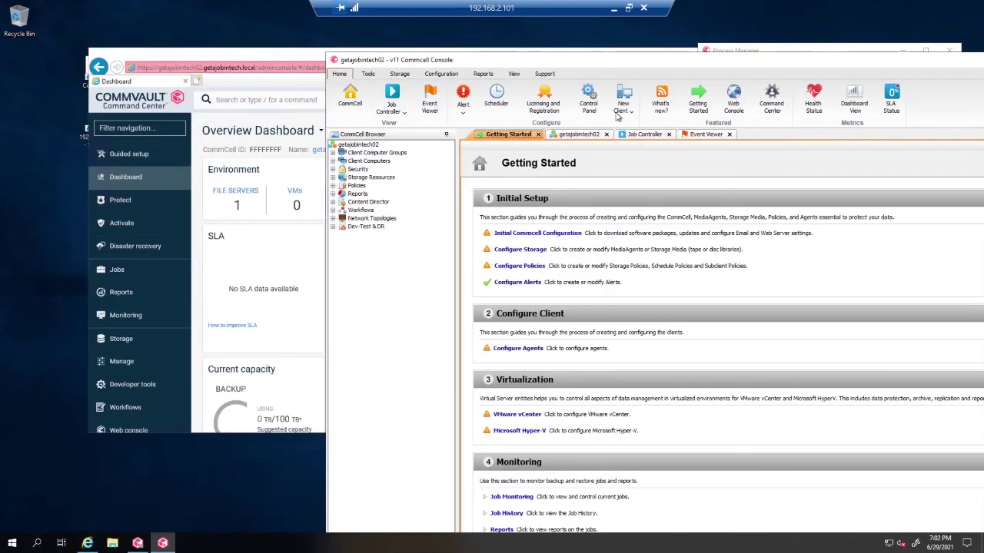
drag(555, 69, 525, 61)
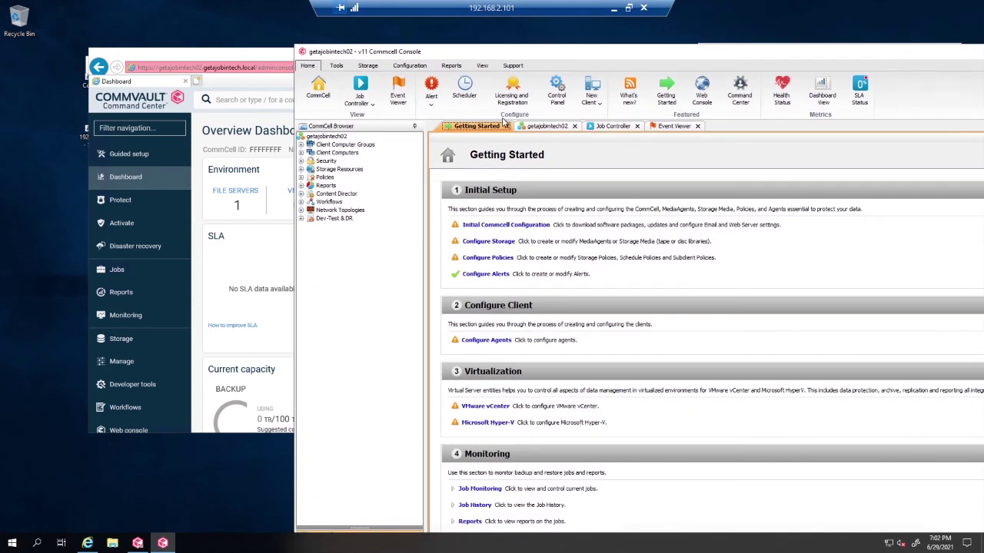
click(235, 59)
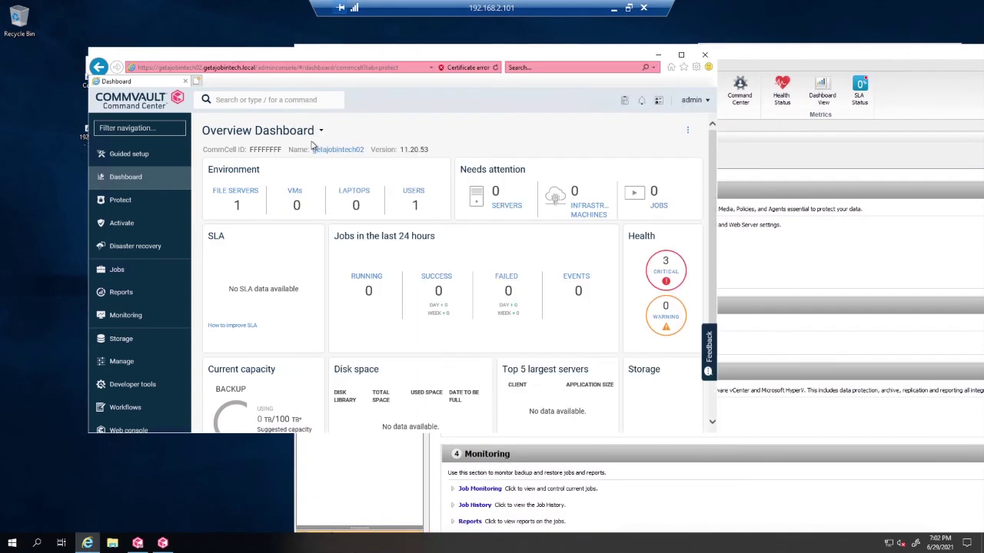